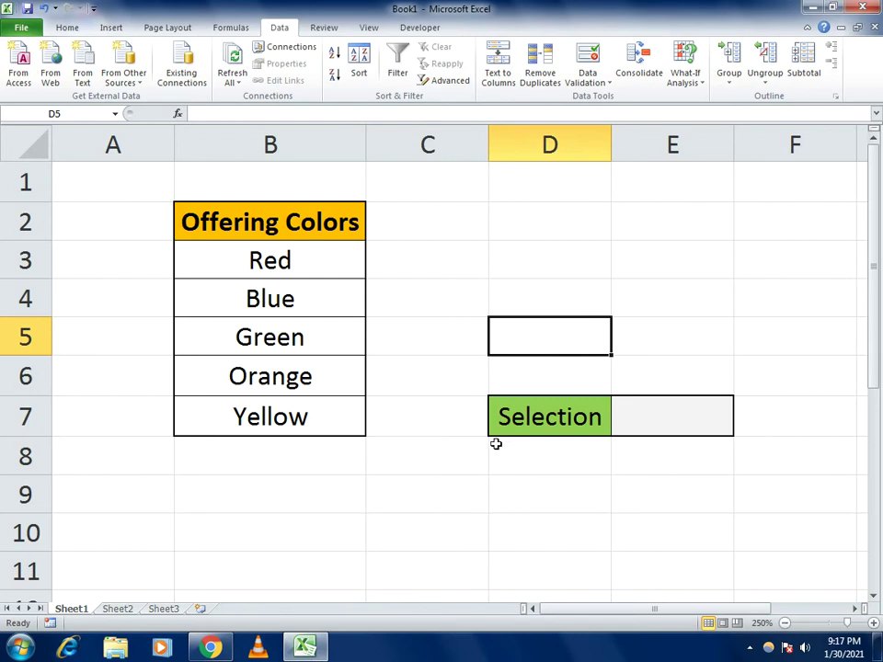
# - Choose Red from the drop-down list in the Selection cell E7
pyautogui.click(510, 416)
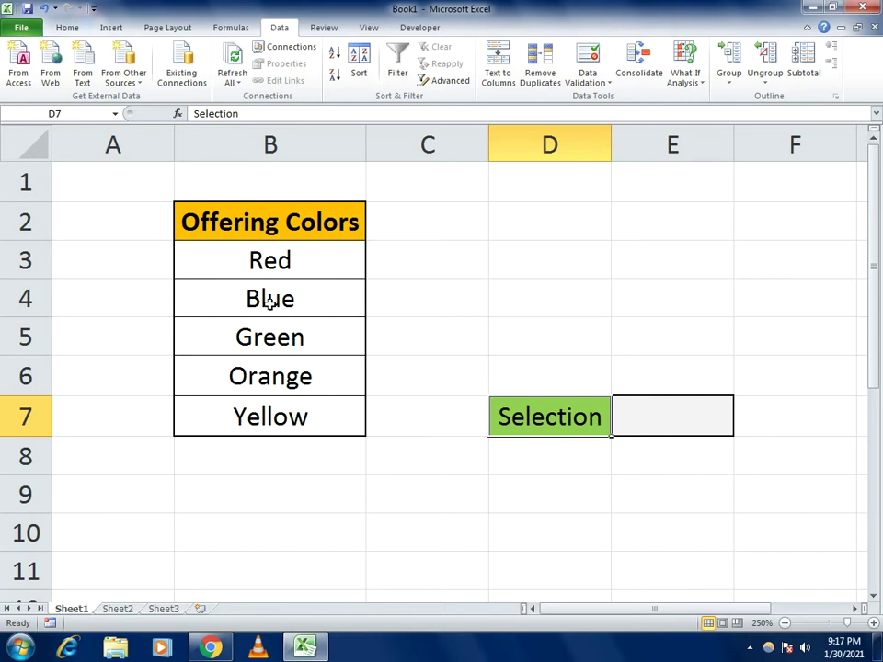
pyautogui.click(643, 409)
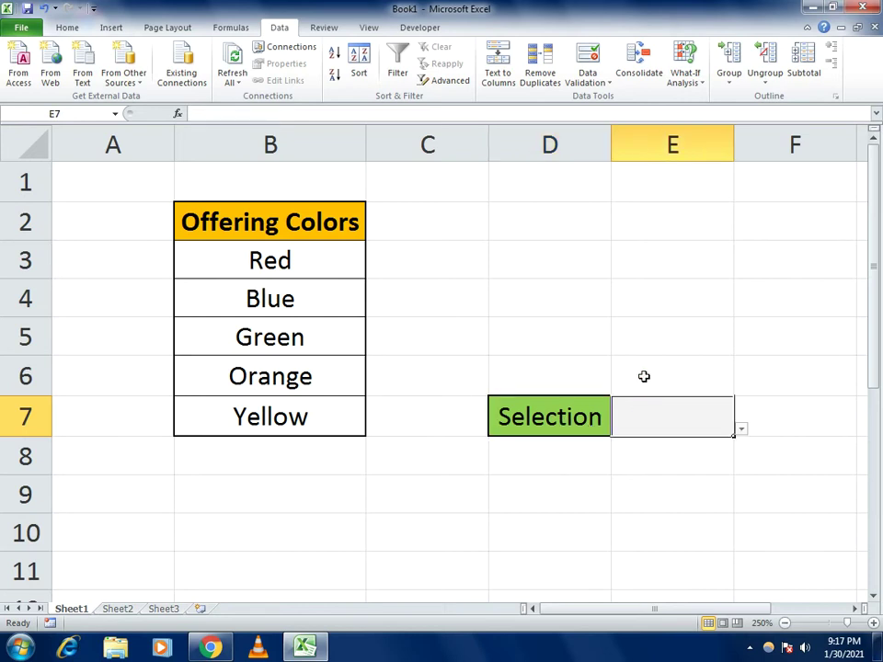
pyautogui.click(643, 372)
pyautogui.click(644, 411)
pyautogui.click(741, 429)
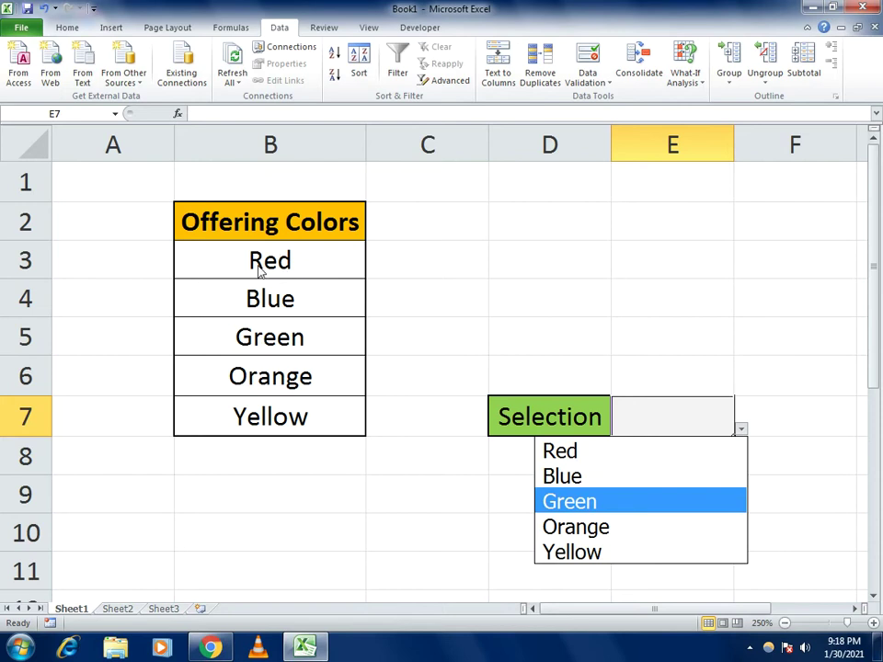
pyautogui.click(558, 453)
pyautogui.click(588, 498)
pyautogui.click(672, 428)
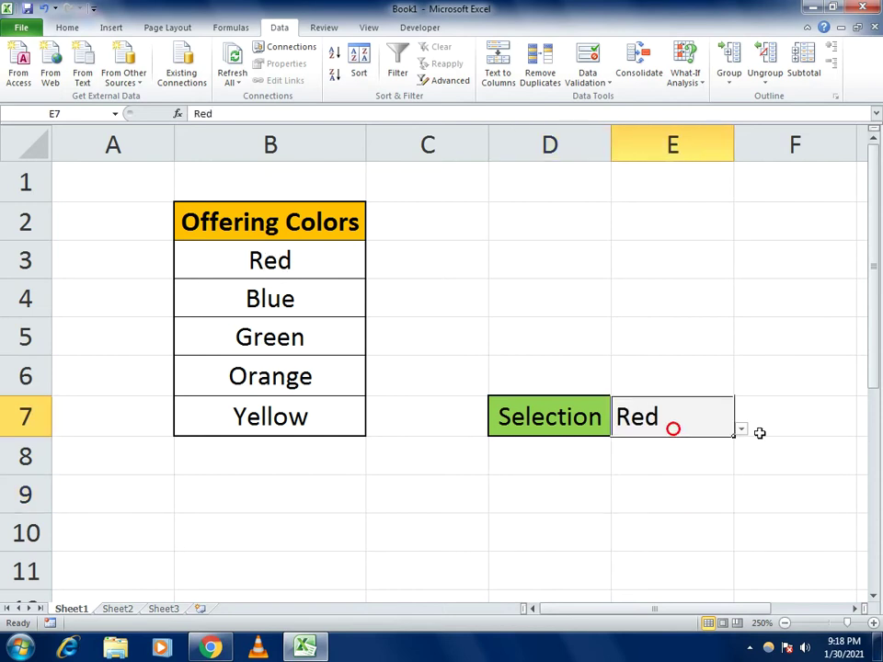
# - Enter Blue directly in the Selection cell E7
pyautogui.click(741, 429)
pyautogui.click(634, 498)
pyautogui.click(649, 430)
pyautogui.write('Blue')
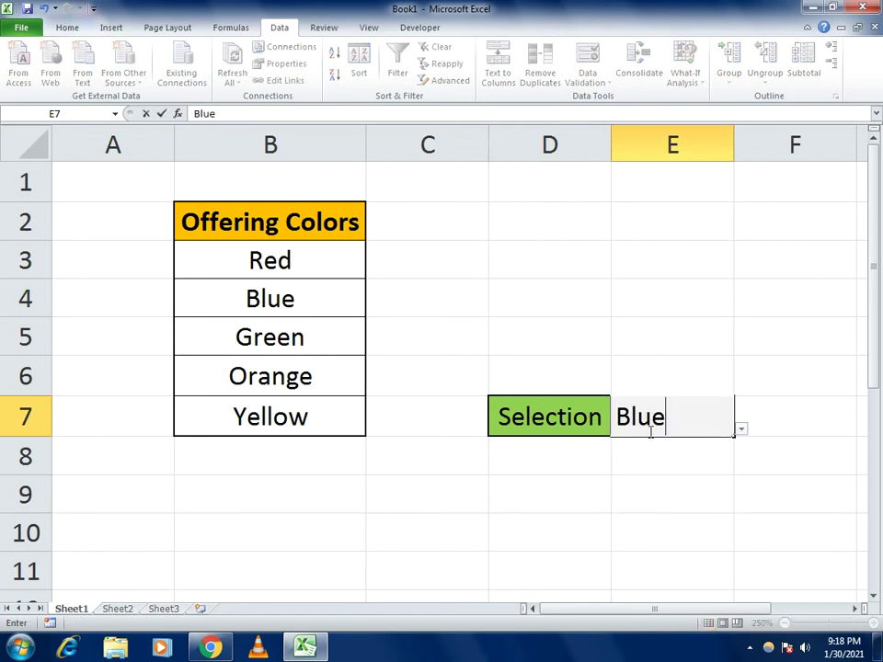
pyautogui.press('Return')
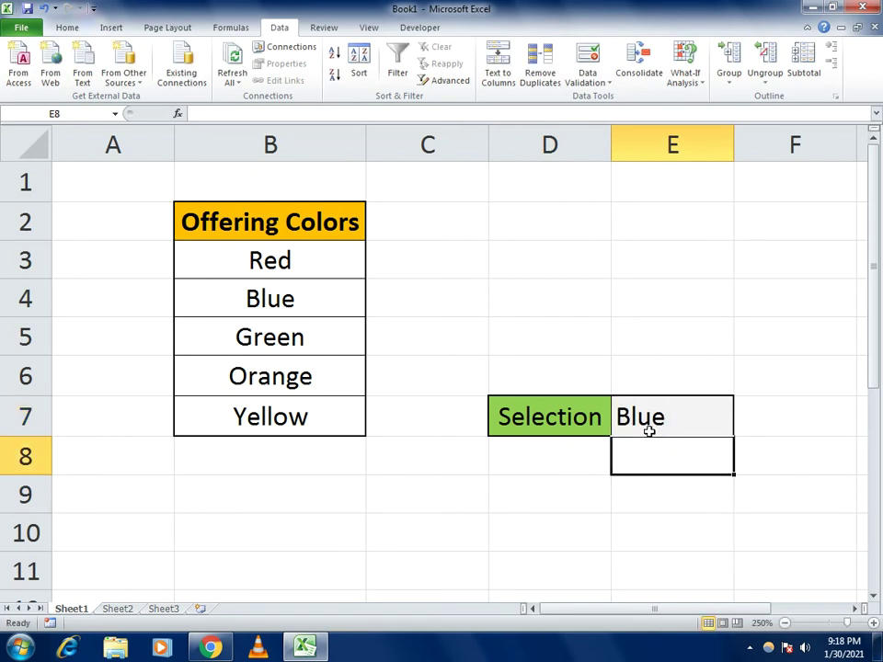
# - Try to enter the unlisted color Purple in cell E7, then cancel the entry
pyautogui.click(651, 420)
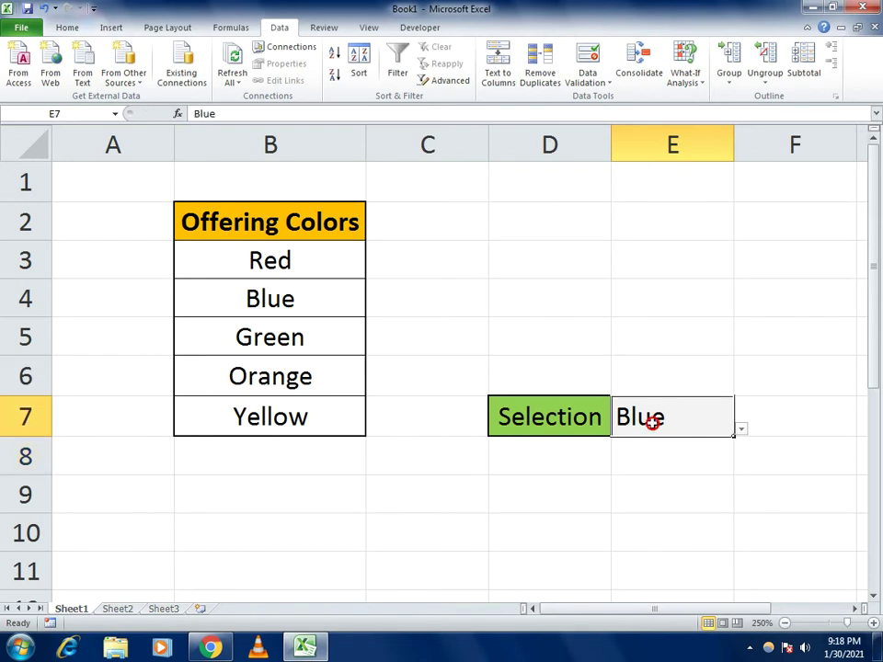
pyautogui.write('Pur')
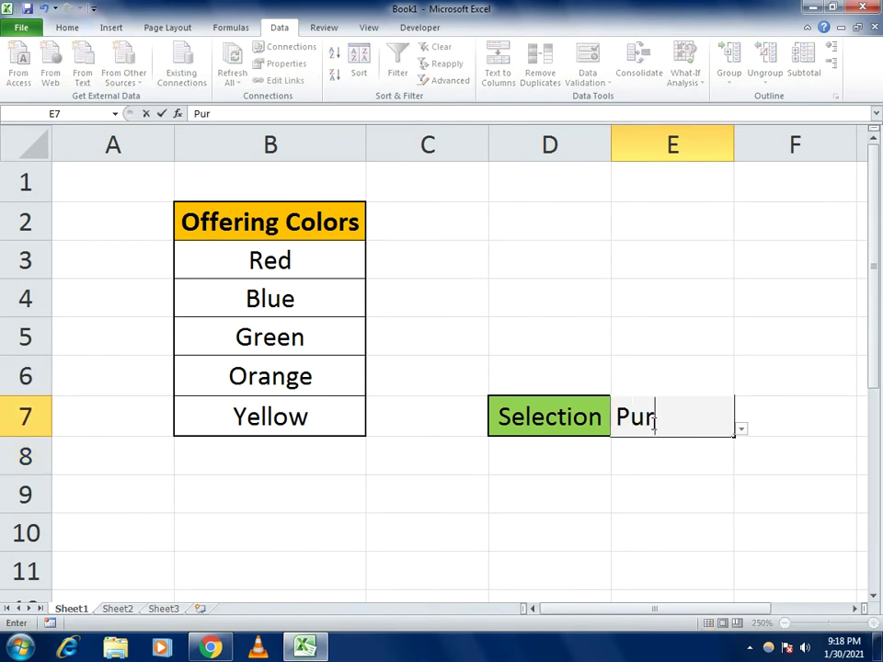
pyautogui.write('ple')
pyautogui.press('Return')
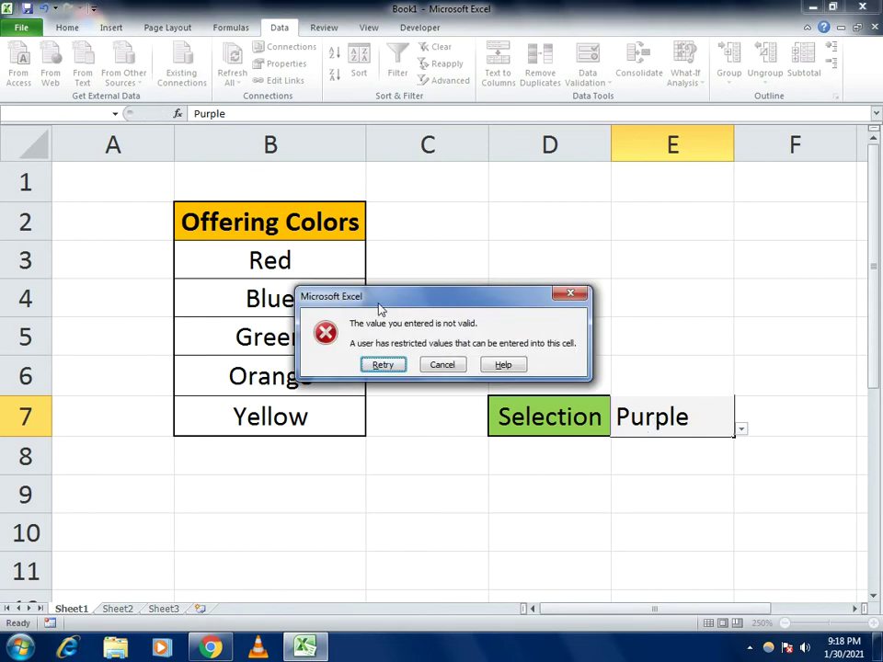
pyautogui.moveTo(378, 302); pyautogui.dragTo(509, 230)
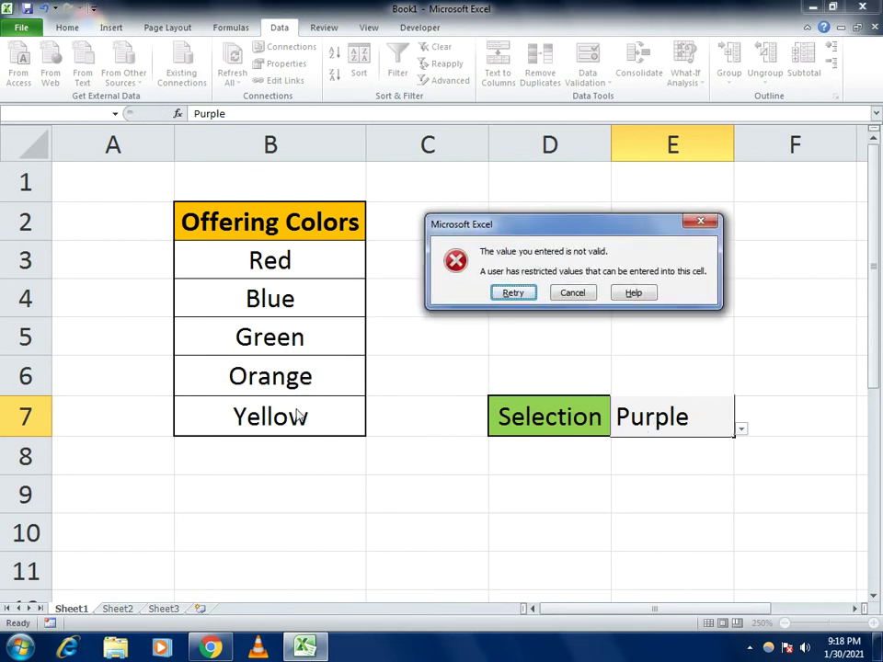
pyautogui.click(591, 294)
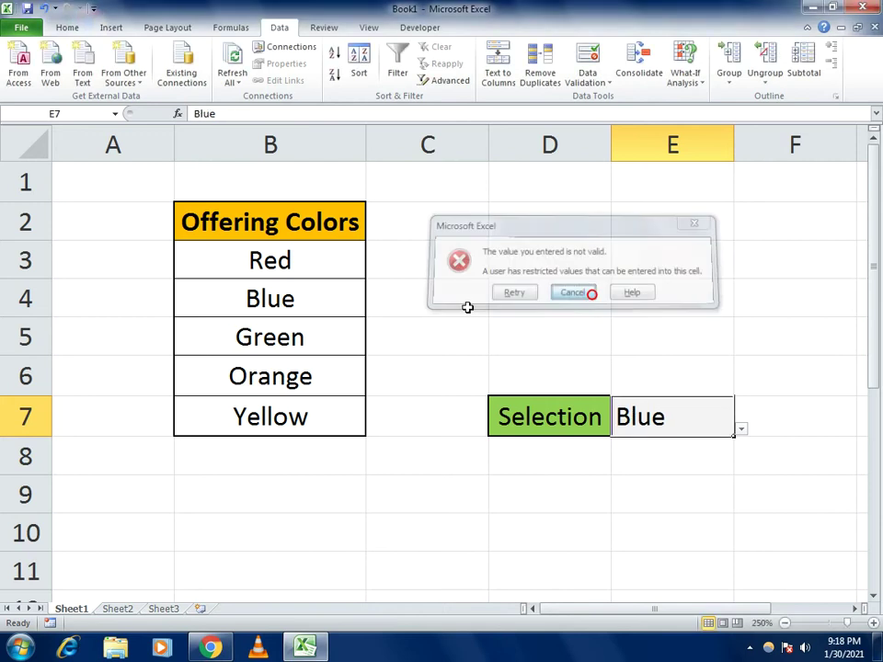
# - Change the first color under Offering Colors, in cell B3, to Purple
pyautogui.click(263, 269)
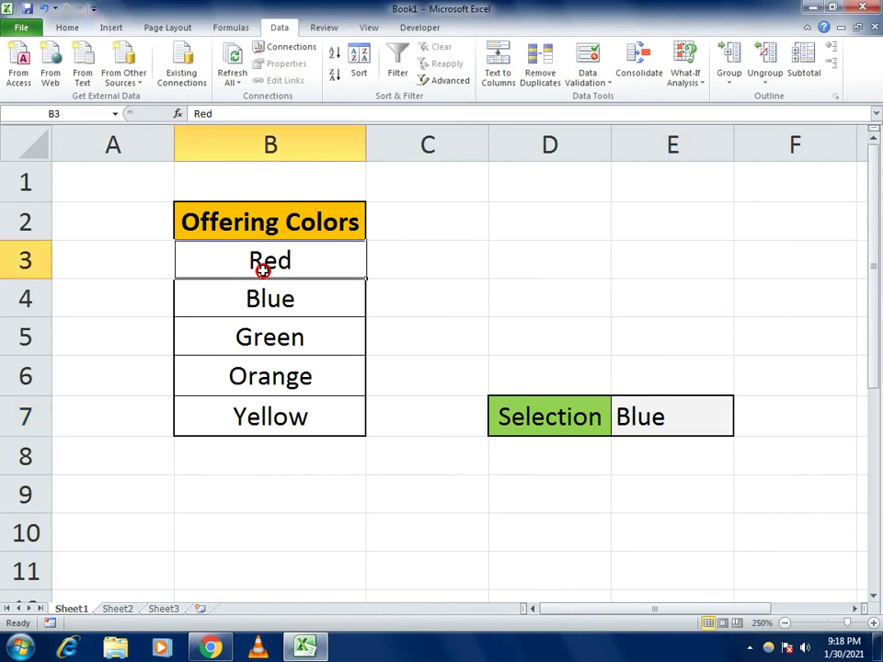
pyautogui.write('Purple')
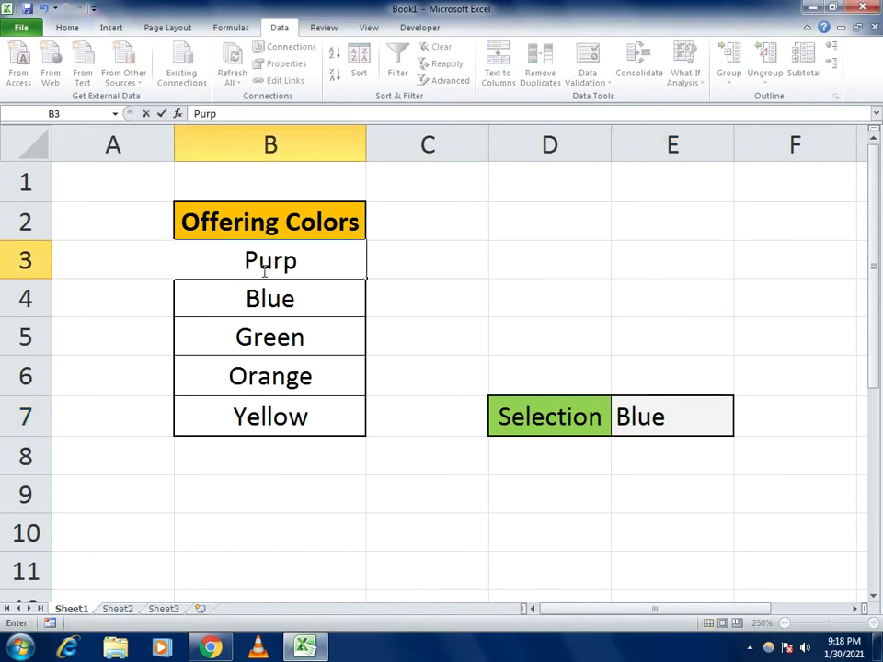
pyautogui.press('Return')
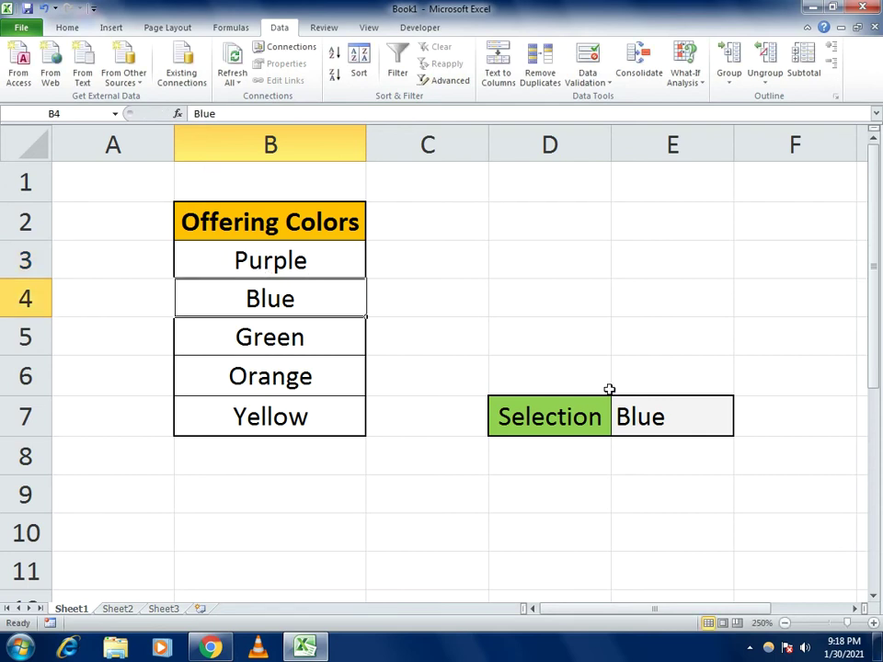
# - Choose Purple from the drop-down list in the Selection cell E7
pyautogui.click(654, 415)
pyautogui.click(741, 429)
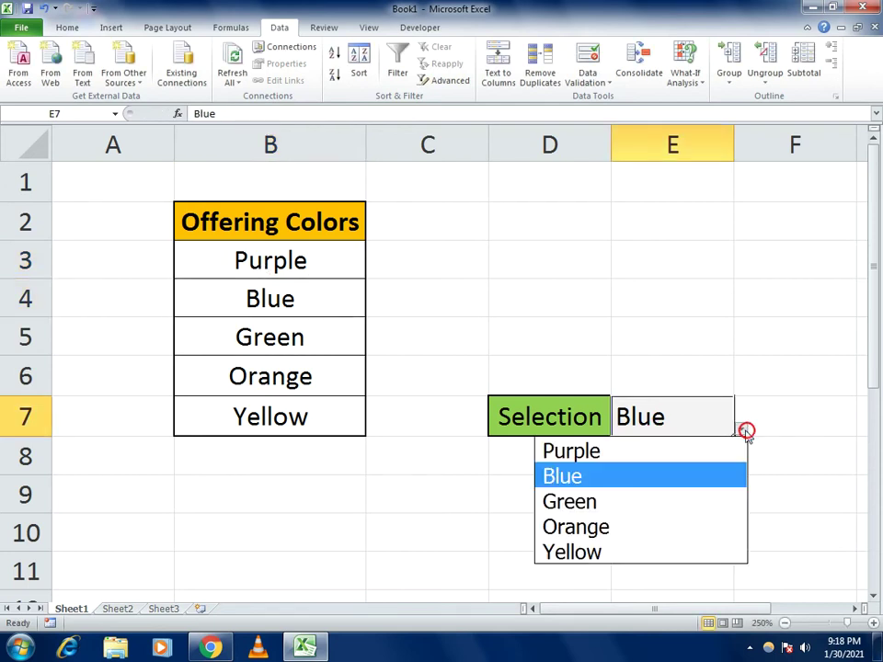
pyautogui.click(591, 453)
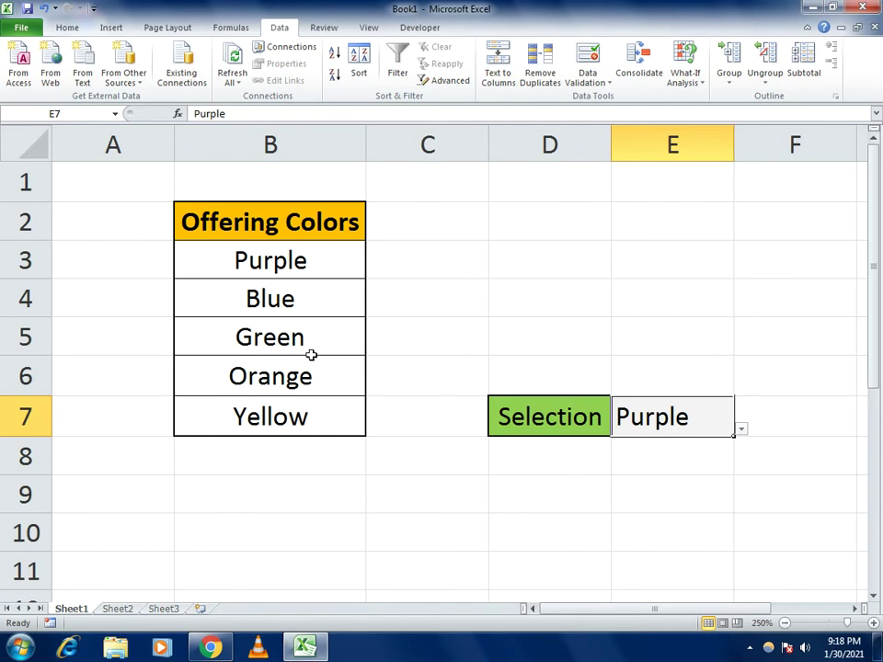
# - Replace the content of the Selection cell E7 with Green
pyautogui.doubleClick(649, 418)
pyautogui.doubleClick(650, 416)
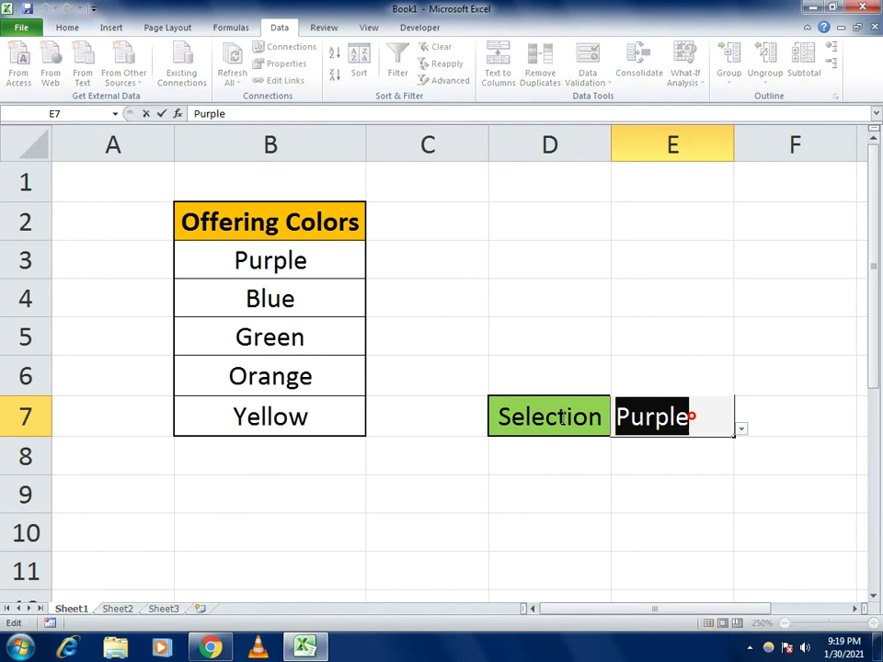
pyautogui.write('Green')
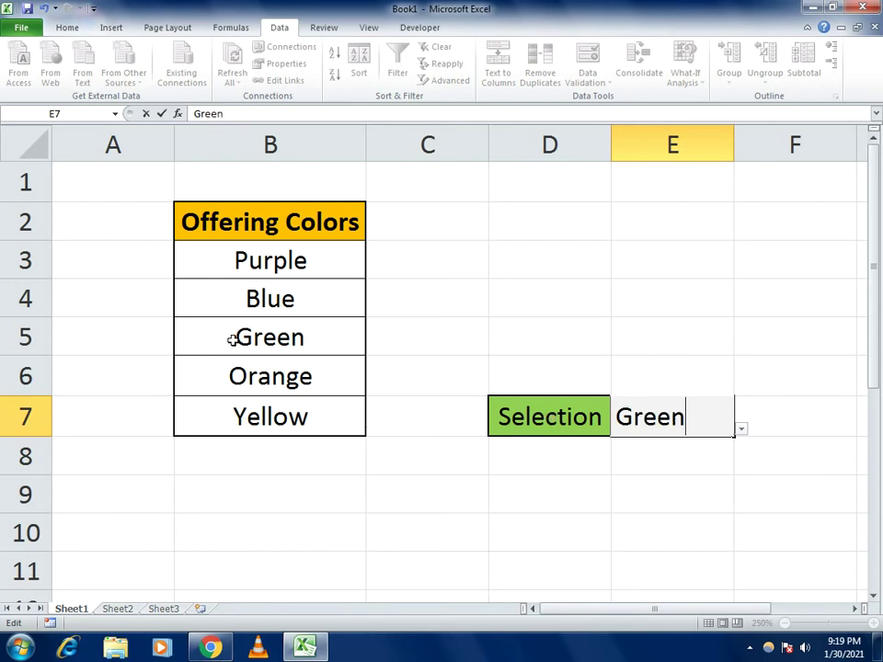
pyautogui.press('Return')
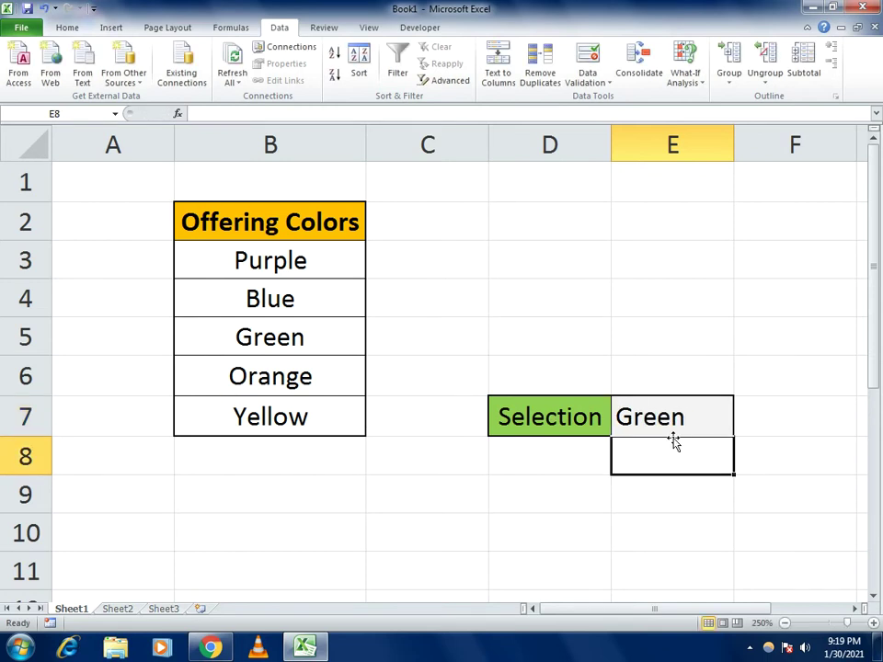
# - Try to enter the no longer listed color Red in cell E7 and dismiss the entry
pyautogui.click(665, 429)
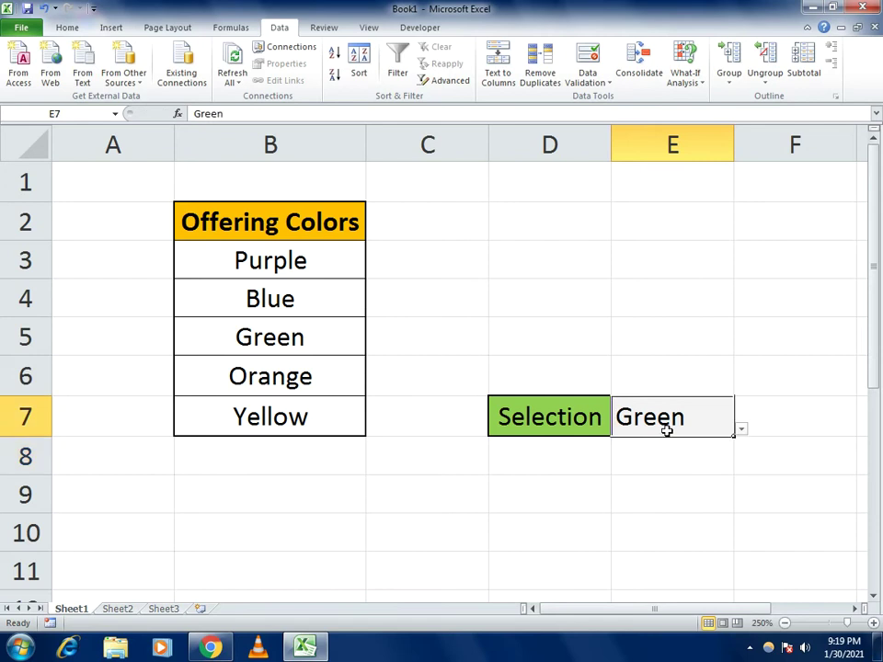
pyautogui.write('Red')
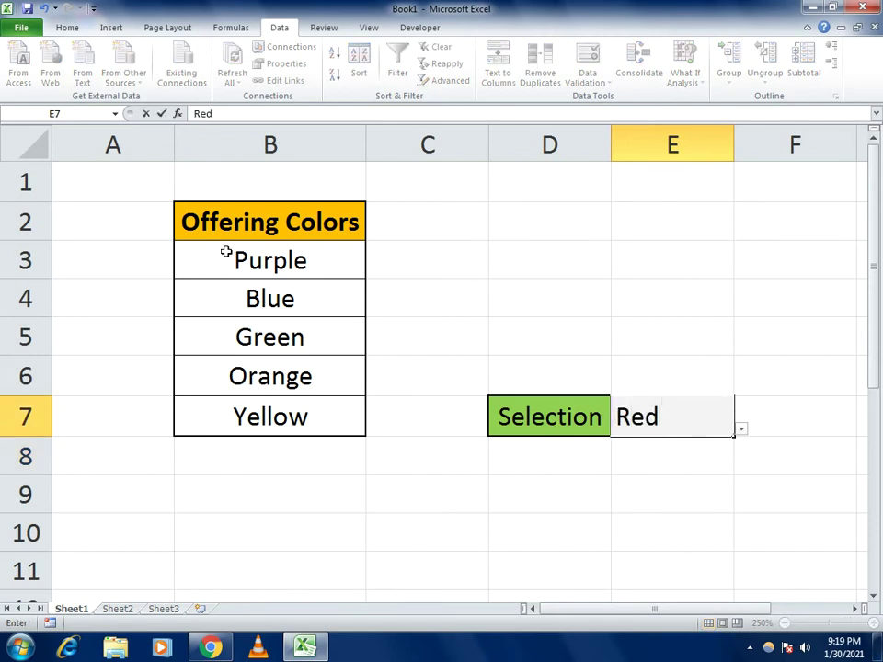
pyautogui.press('Return')
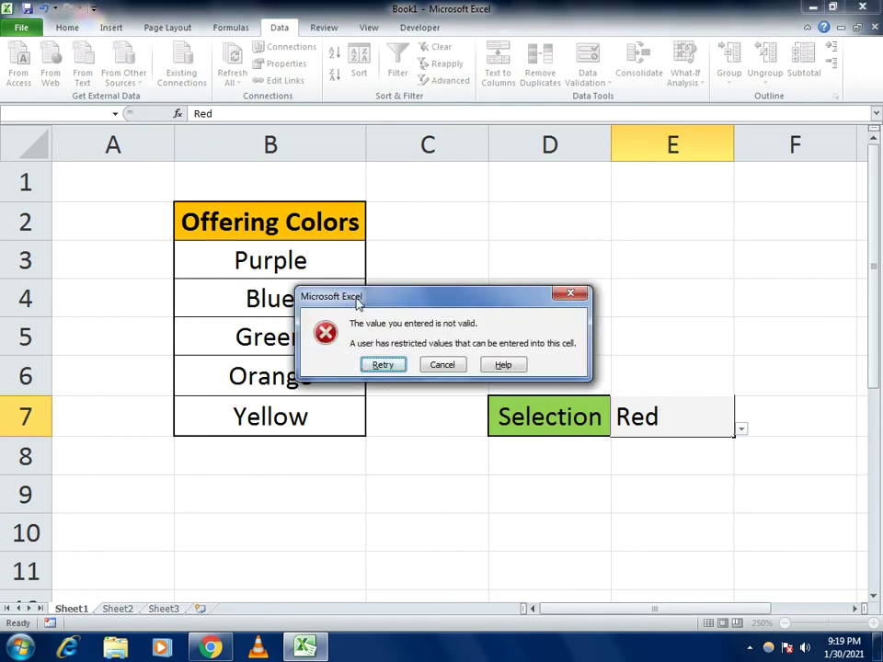
pyautogui.moveTo(359, 298); pyautogui.dragTo(420, 290)
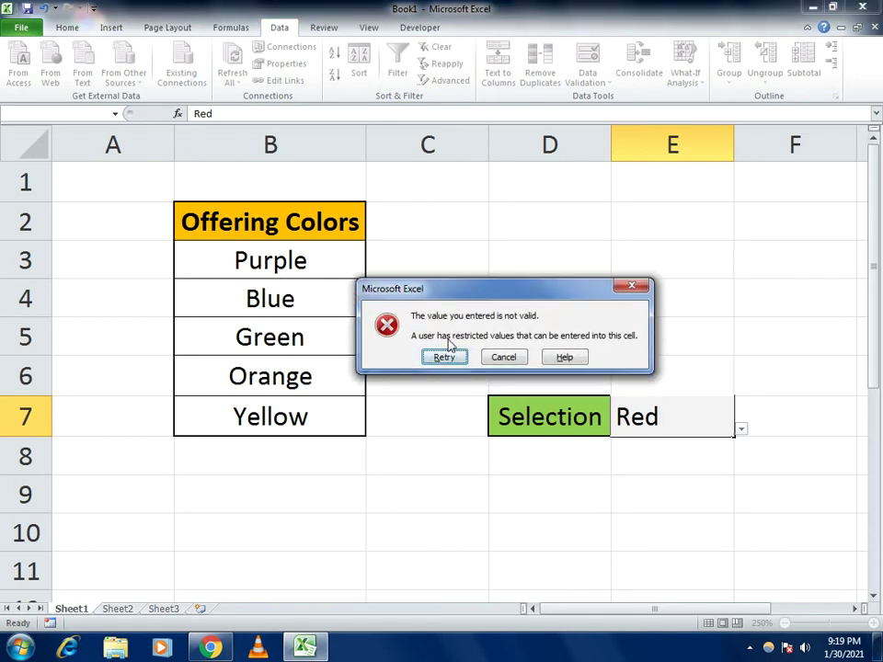
pyautogui.click(640, 288)
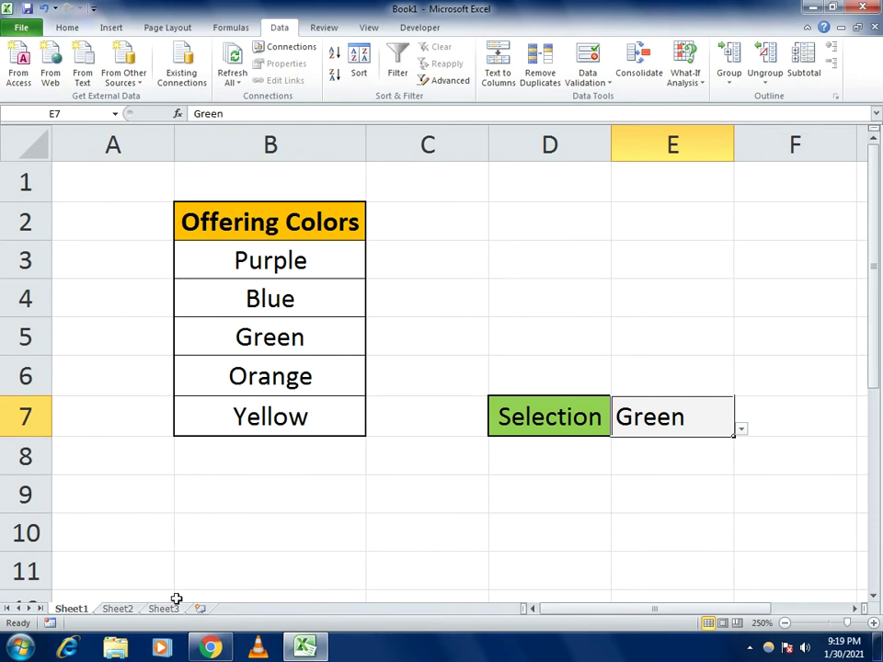
# - On Sheet2, enter the heading Offering Colors in cell B3 and widen column B to fit it
pyautogui.click(118, 610)
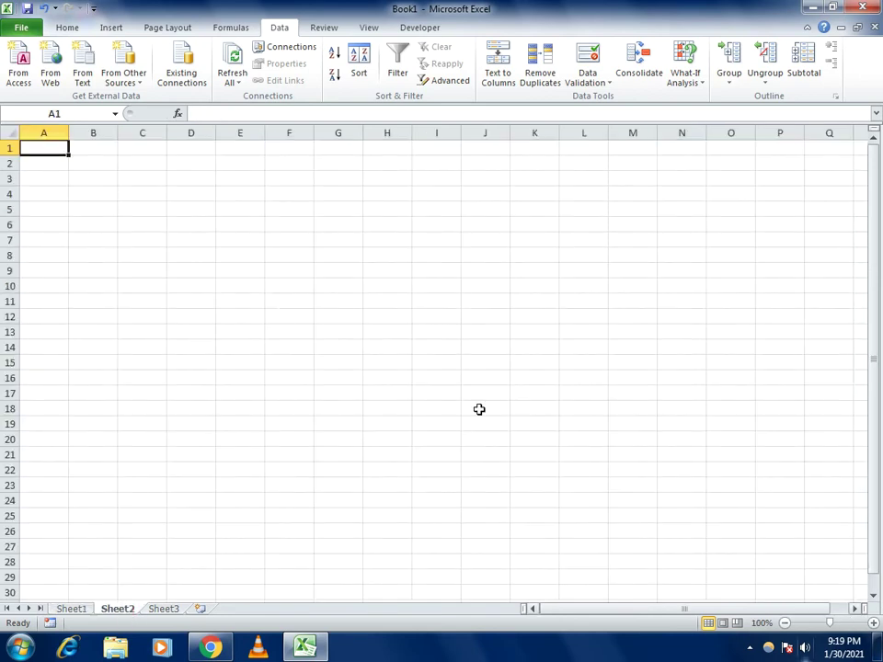
pyautogui.click(873, 623)
pyautogui.click(874, 623)
pyautogui.click(874, 623)
pyautogui.click(873, 623)
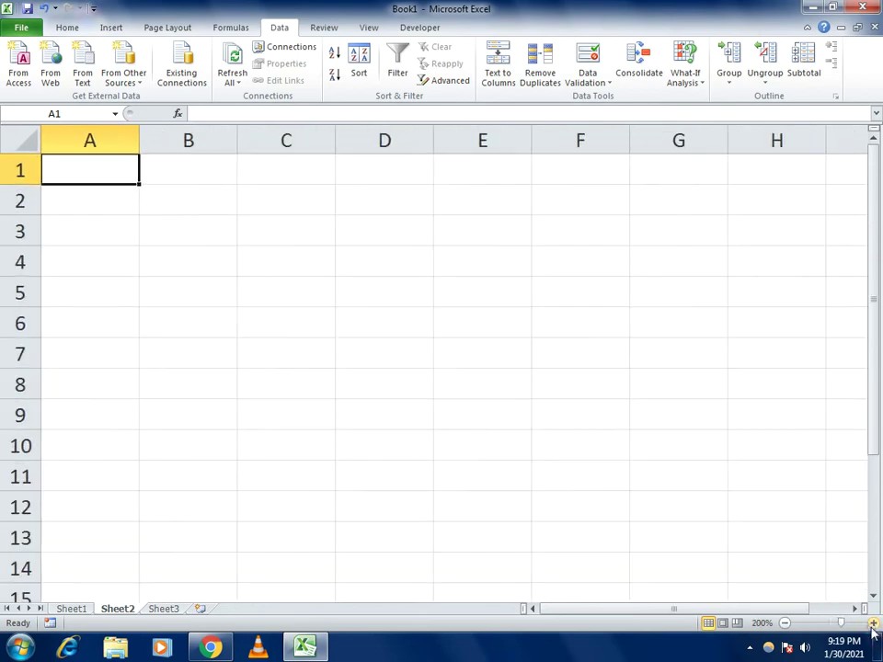
pyautogui.click(874, 624)
pyautogui.click(873, 624)
pyautogui.click(873, 623)
pyautogui.click(234, 252)
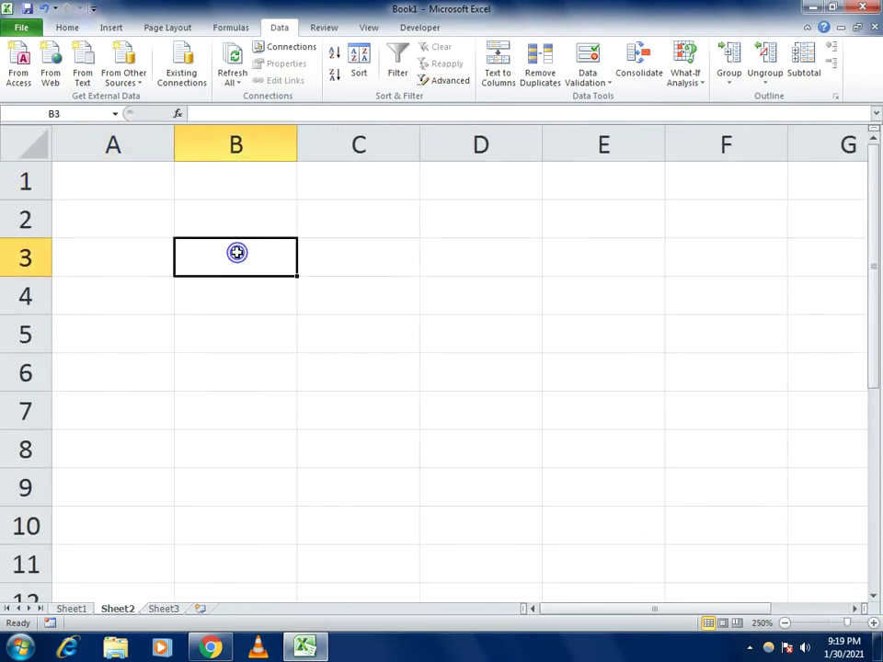
pyautogui.write('Offerin')
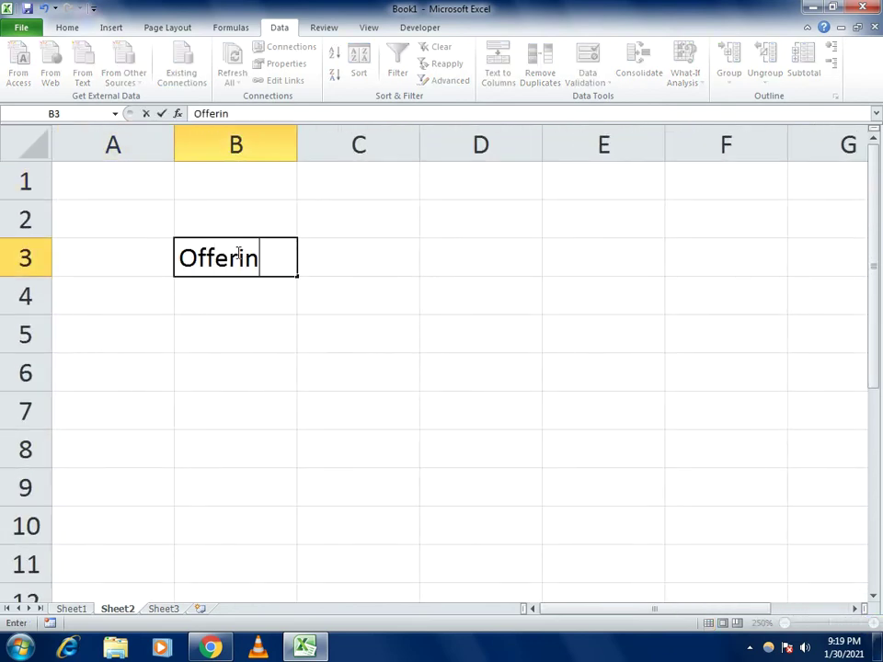
pyautogui.write('g Colors')
pyautogui.press('Return')
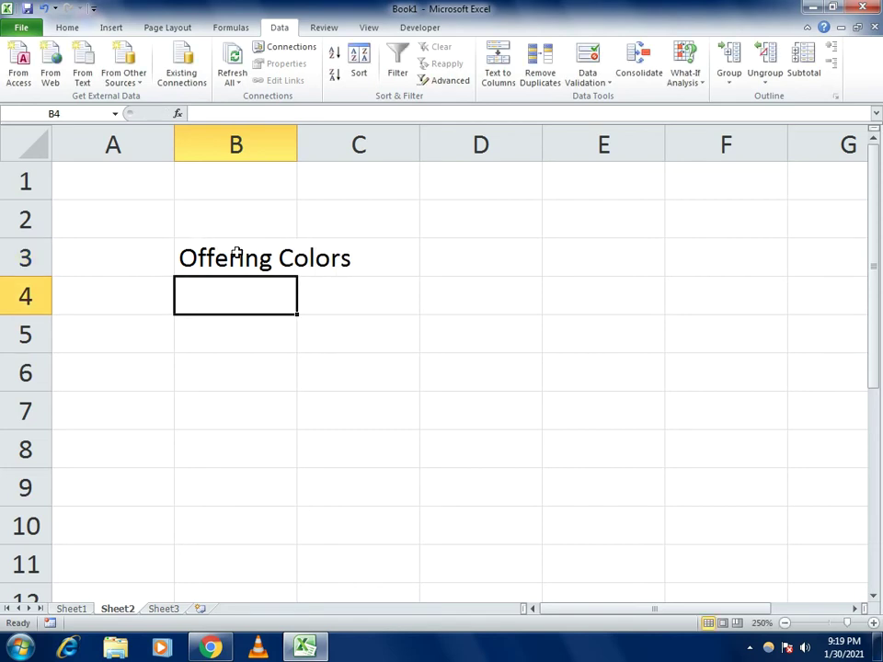
pyautogui.moveTo(298, 138); pyautogui.dragTo(370, 142)
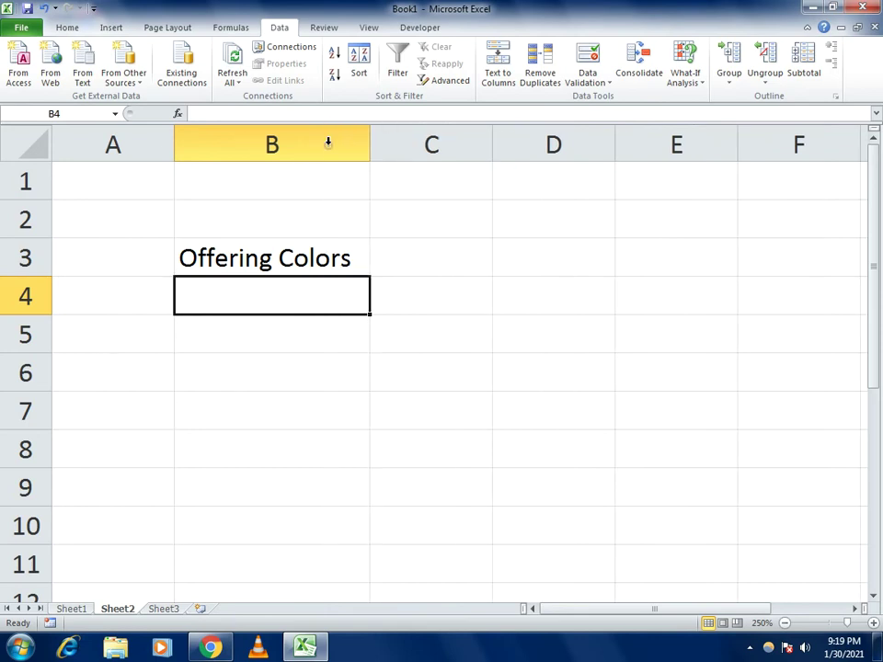
# - Enter Red in cell B4 and Blue in cell B5 below the Offering Colors heading
pyautogui.write('Red')
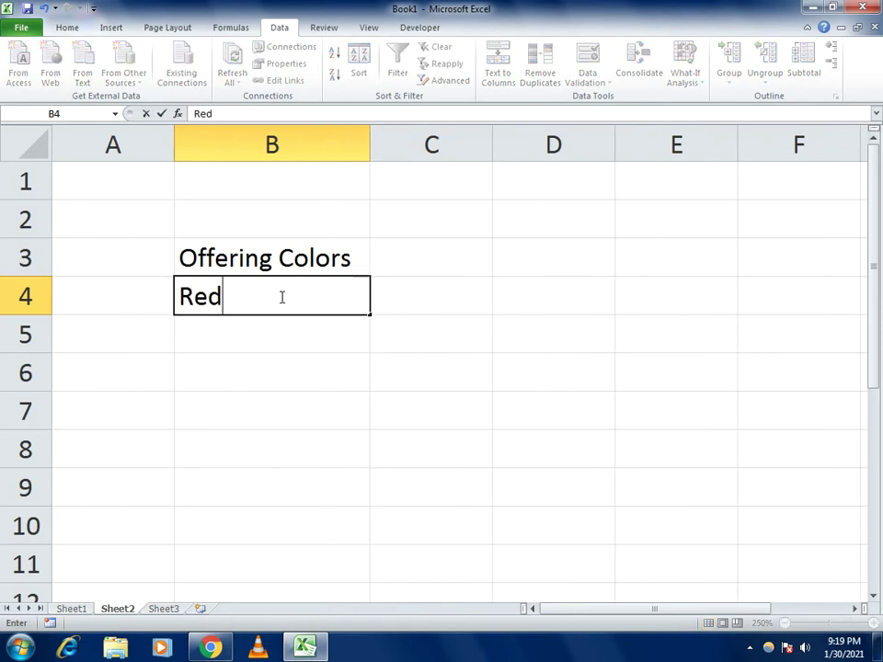
pyautogui.press('Return')
pyautogui.write('blu')
pyautogui.press('BackSpace')
pyautogui.press('BackSpace')
pyautogui.press('BackSpace')
pyautogui.write('Blyue')
pyautogui.press('BackSpace')
pyautogui.press('BackSpace')
pyautogui.press('BackSpace')
pyautogui.write('ue')
pyautogui.press('Return')
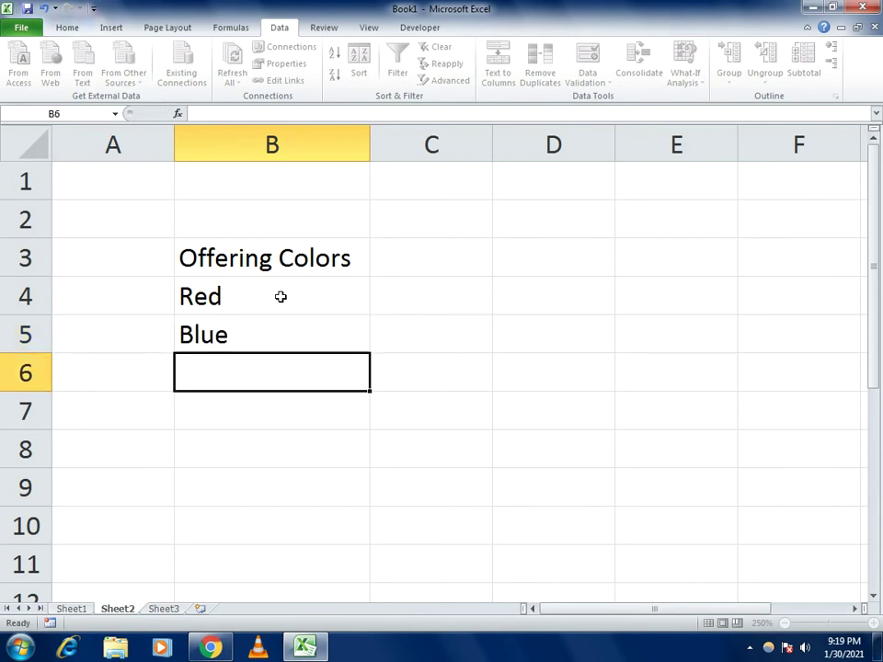
# - Enter Green, Purple and Yellow in cells B6 to B8 to complete the Offering Colors list
pyautogui.write('Green')
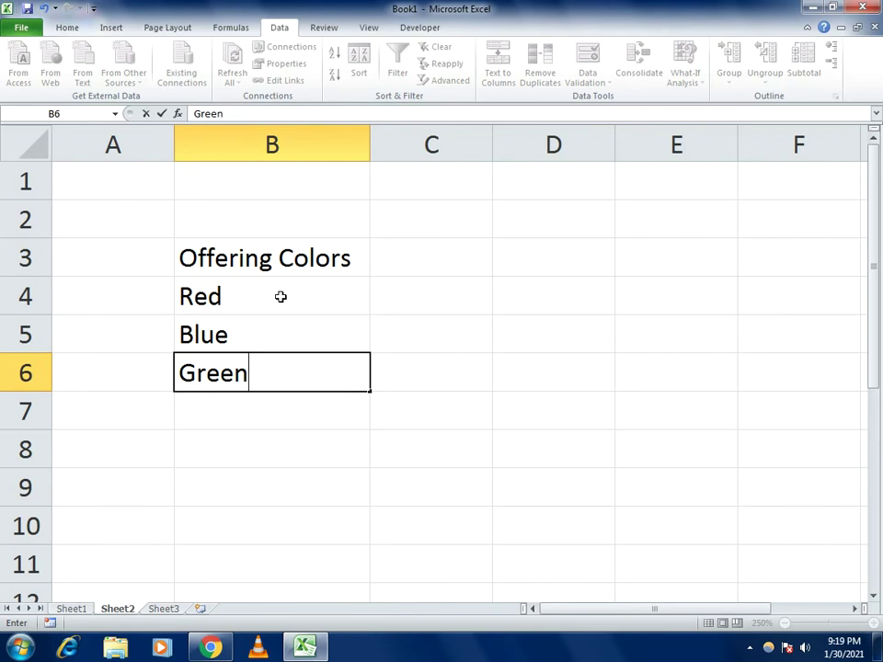
pyautogui.press('Return')
pyautogui.write('Purple')
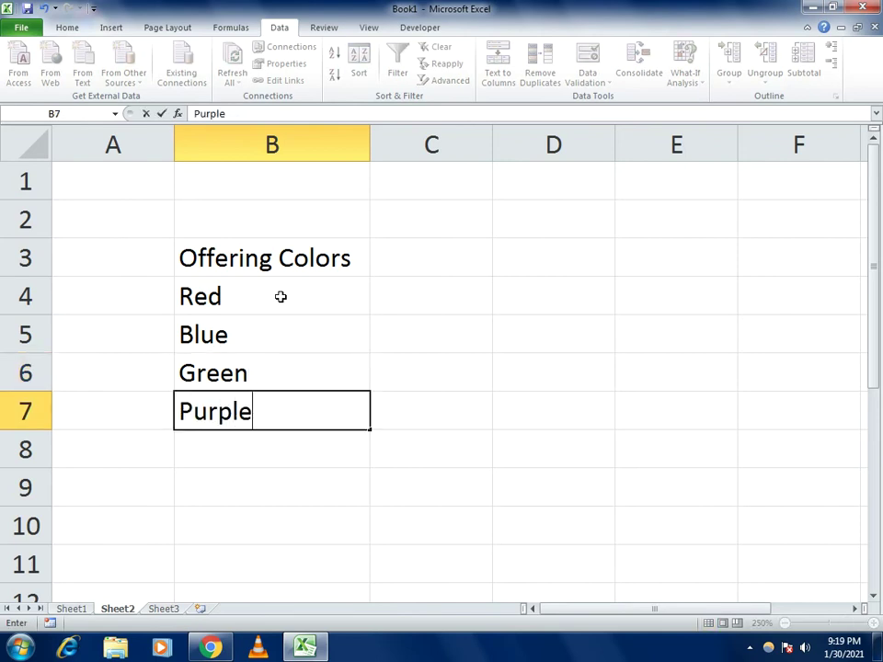
pyautogui.press('Return')
pyautogui.write('y')
pyautogui.press('BackSpace')
pyautogui.write('Yello')
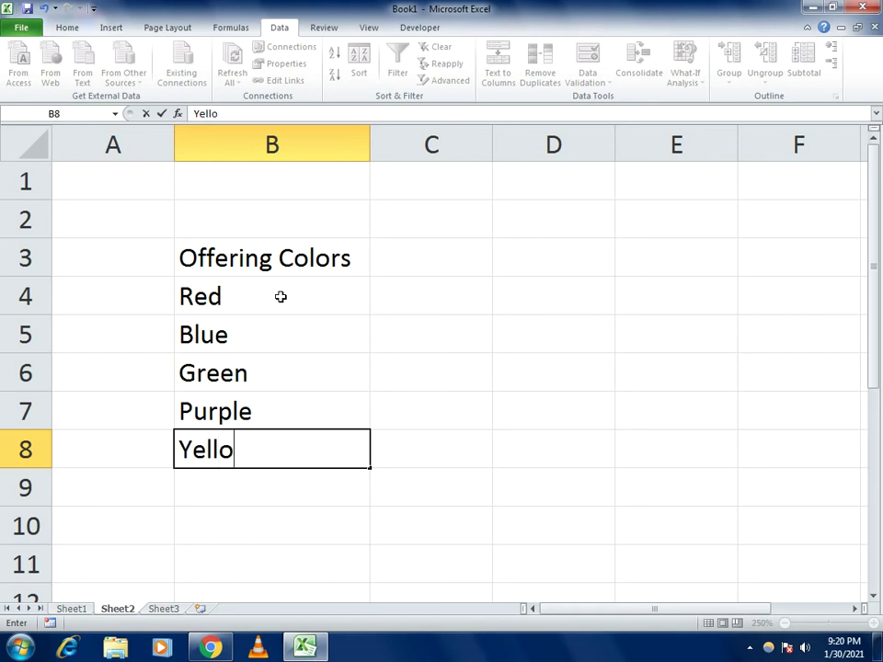
pyautogui.write('w')
pyautogui.press('Return')
# - Center the contents of B3:B8 and give the range All Borders plus a Thick Box Border
pyautogui.moveTo(286, 258); pyautogui.dragTo(275, 449)
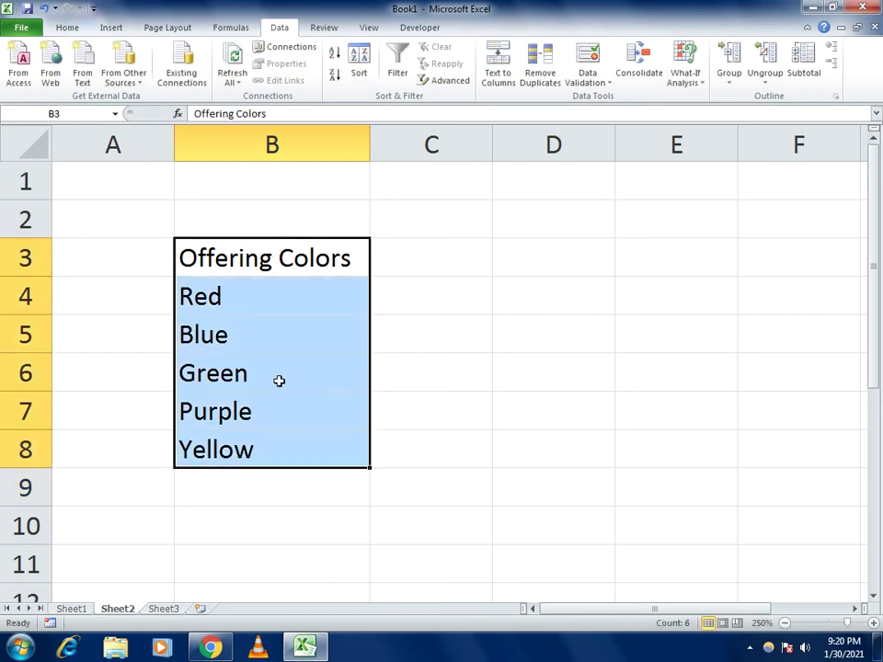
pyautogui.click(68, 29)
pyautogui.click(253, 75)
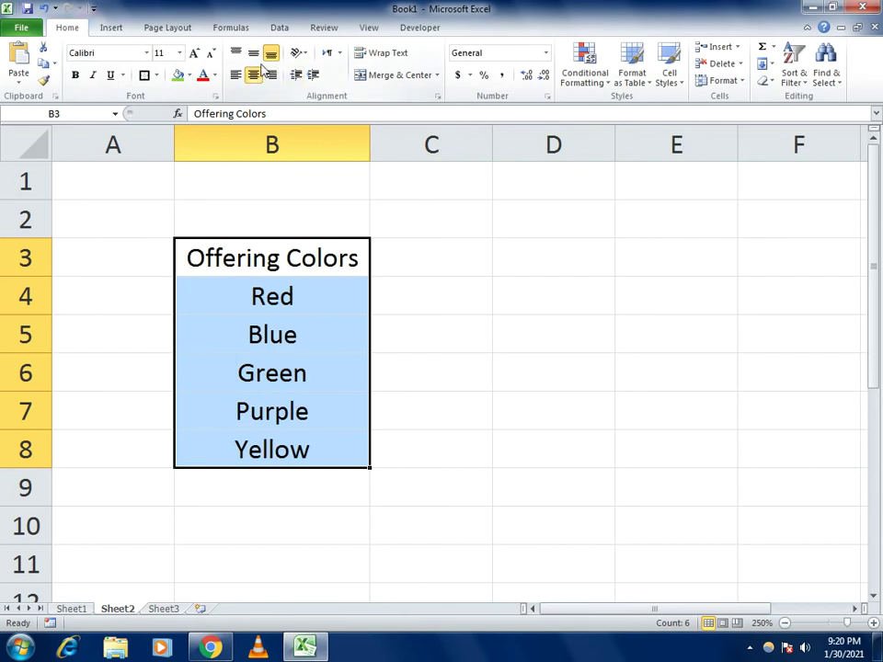
pyautogui.click(156, 76)
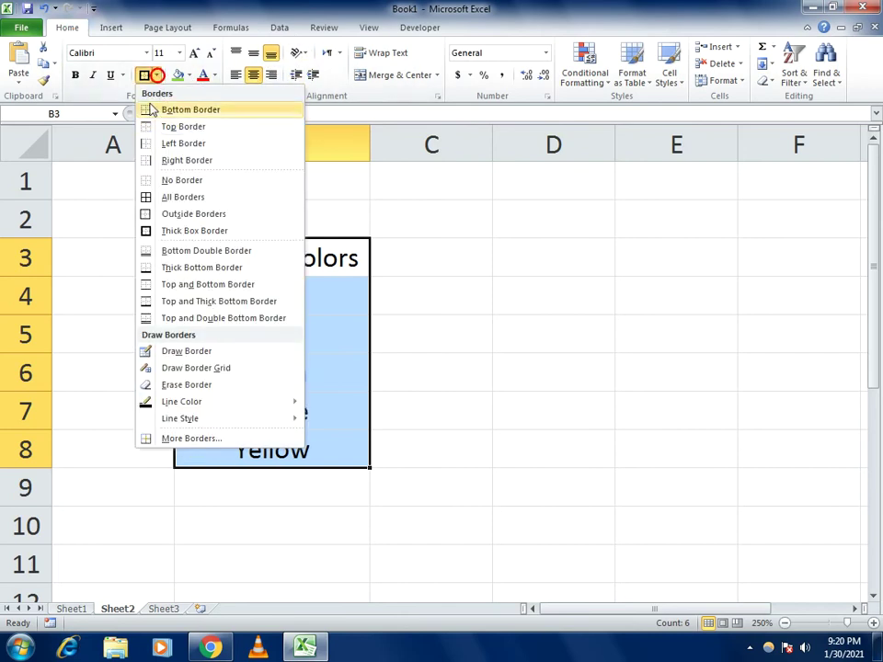
pyautogui.click(171, 194)
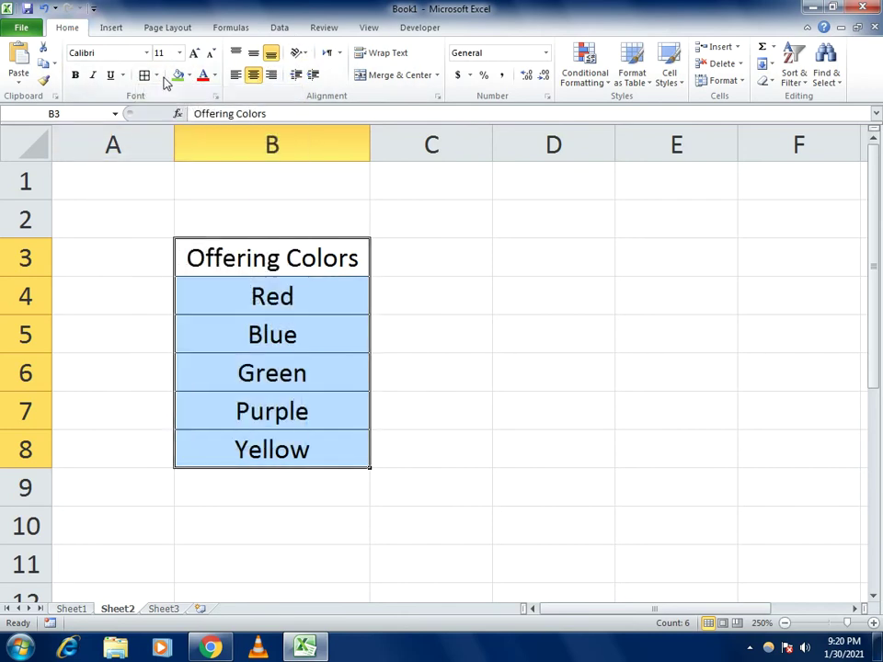
pyautogui.click(160, 78)
pyautogui.click(145, 231)
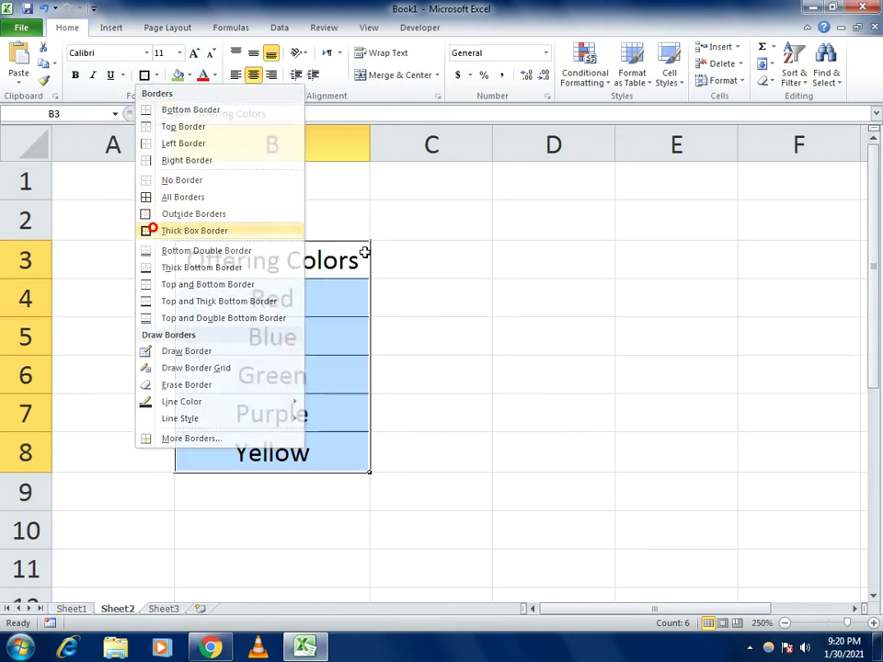
# - Make the Offering Colors heading in B3 bold and fill its cell with yellow
pyautogui.click(257, 258)
pyautogui.click(76, 75)
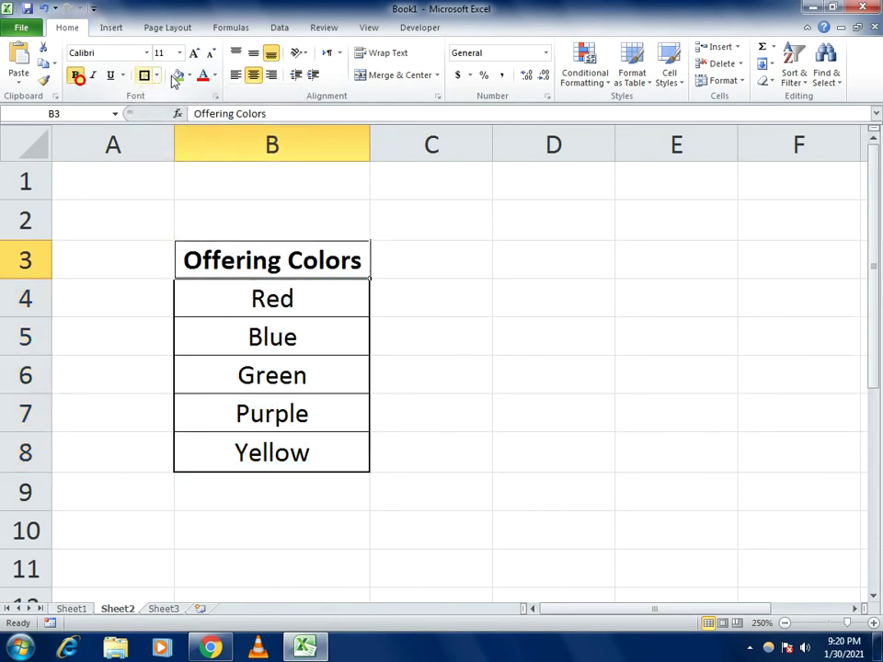
pyautogui.click(190, 76)
pyautogui.click(214, 184)
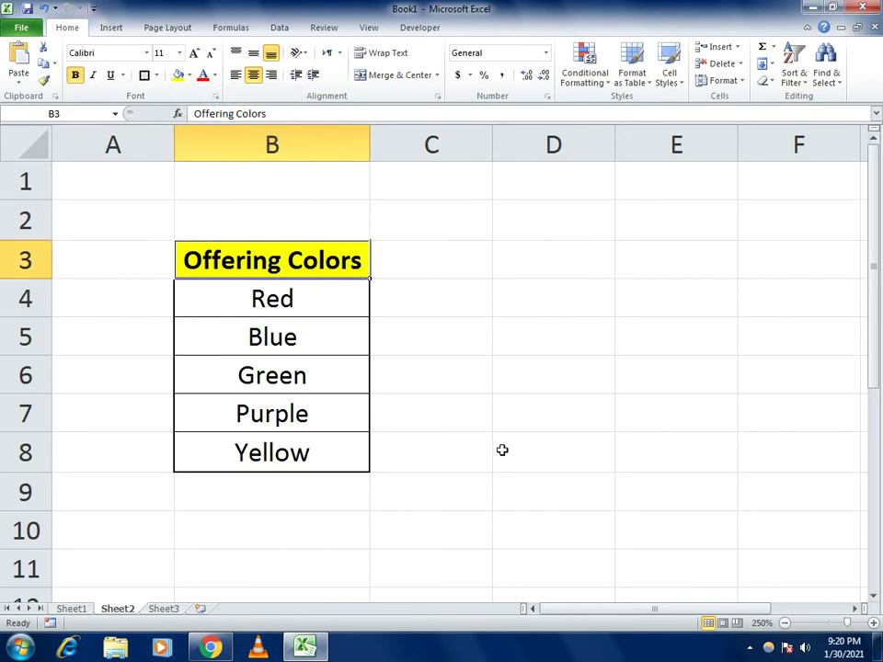
# - Narrow column C and enter the label Selection in cell D6
pyautogui.click(502, 376)
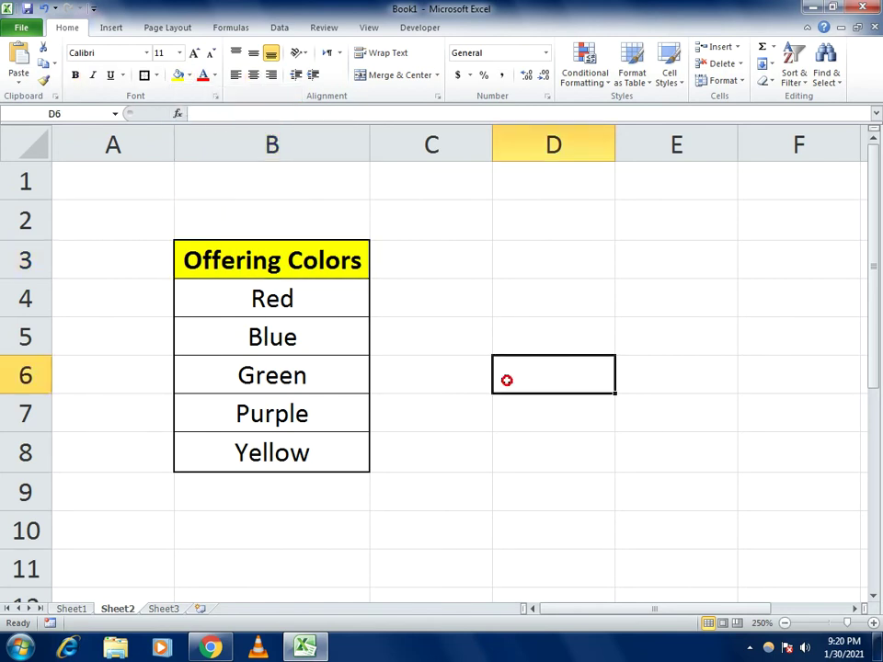
pyautogui.moveTo(488, 145); pyautogui.dragTo(457, 145)
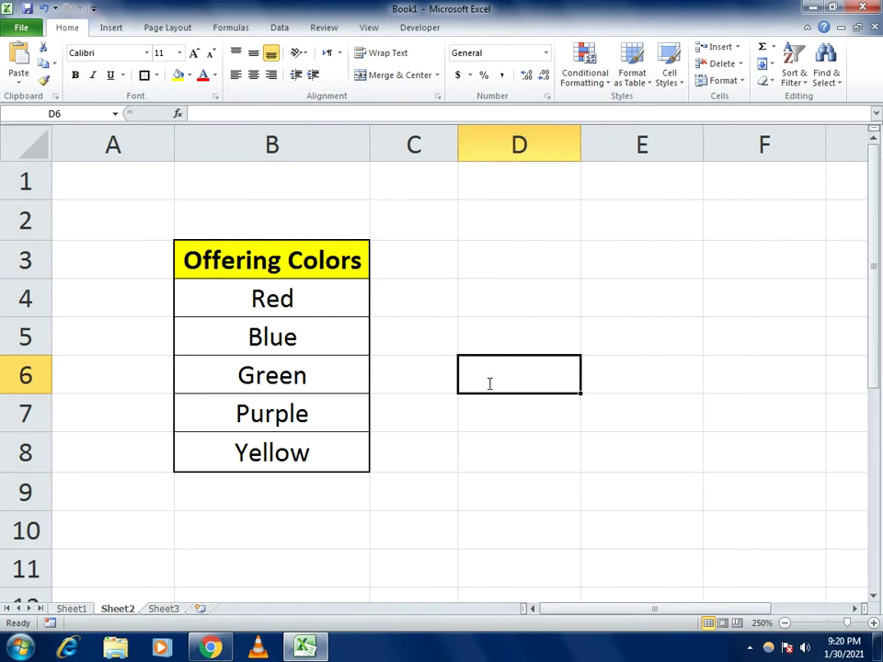
pyautogui.write('Selection')
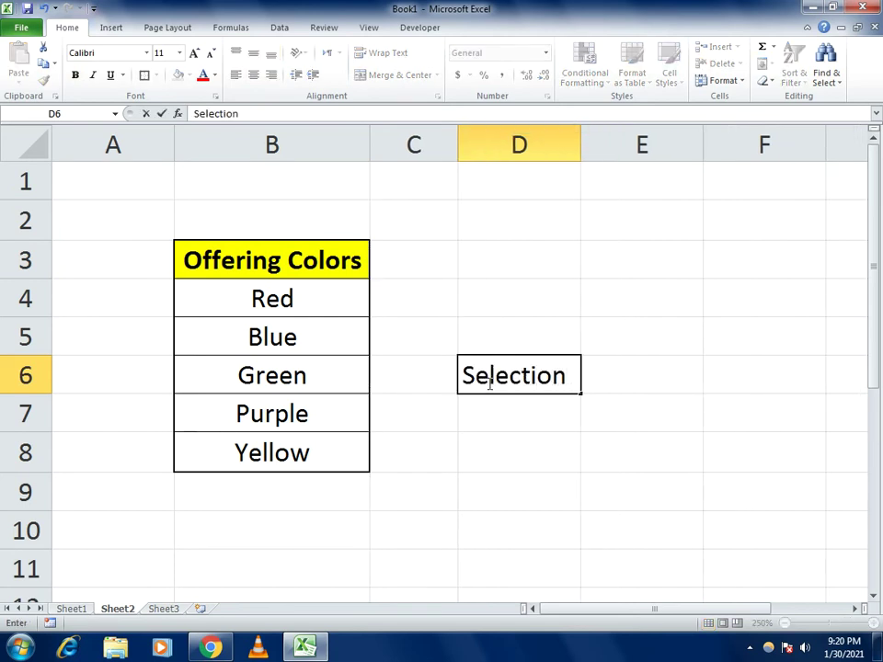
pyautogui.press('Return')
# - Apply All Borders to the Selection label and the empty cell beside it, D6:E6
pyautogui.press('Up')
pyautogui.press('Right')
pyautogui.press('Left')
pyautogui.hotkey('shift', 'Right')
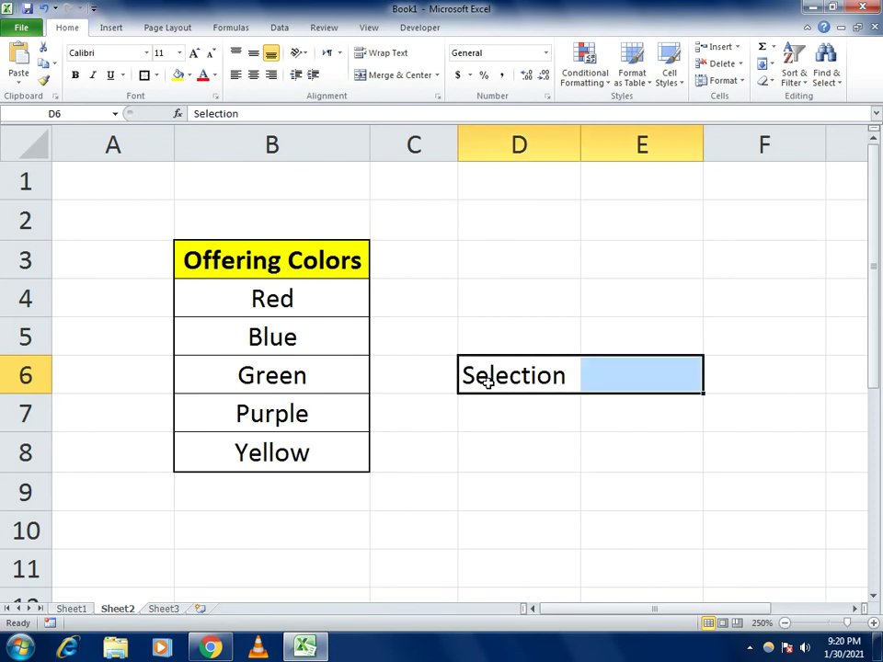
pyautogui.click(157, 74)
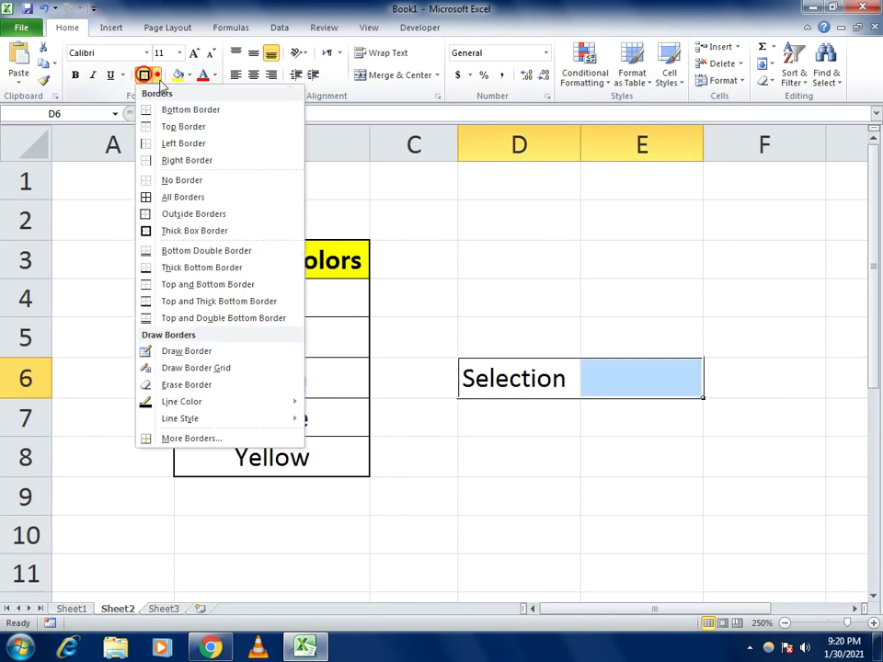
pyautogui.click(149, 197)
# - Fill the Selection label cell D6 with yellow
pyautogui.click(534, 372)
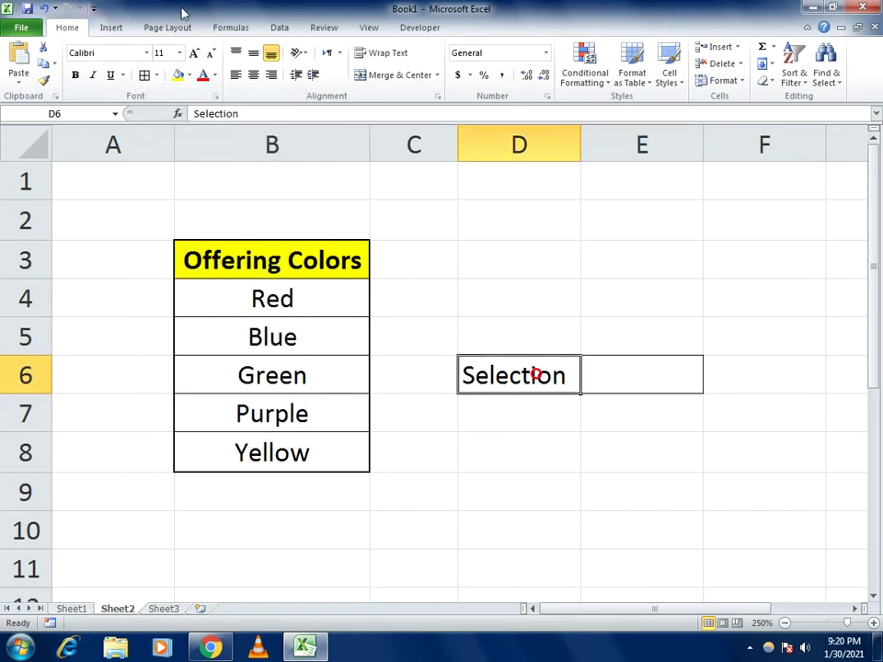
pyautogui.click(178, 75)
pyautogui.click(648, 457)
# - Add data validation to cell E6 that allows a List with the source =$B$4:$B$8
pyautogui.click(624, 379)
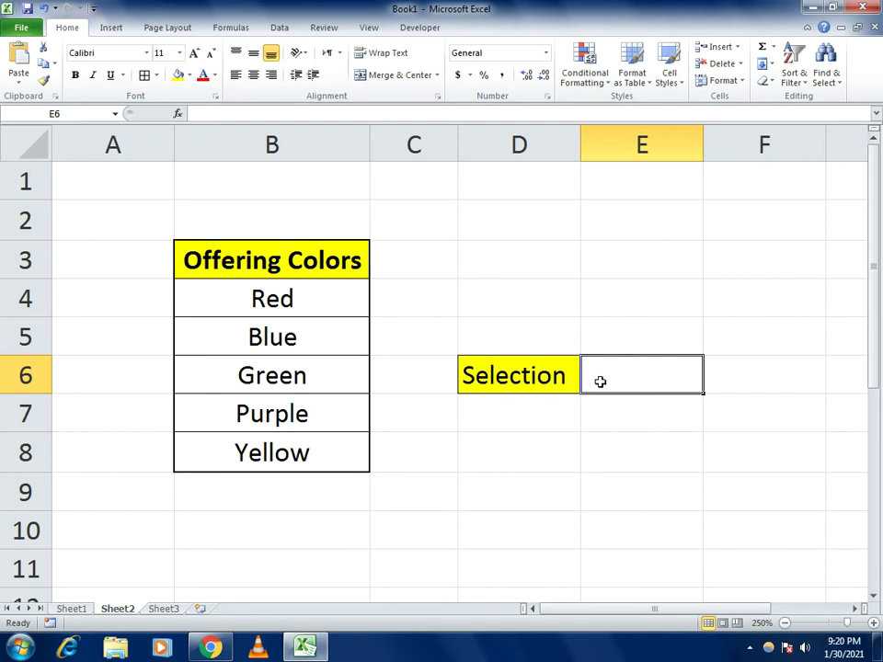
pyautogui.click(614, 377)
pyautogui.click(273, 29)
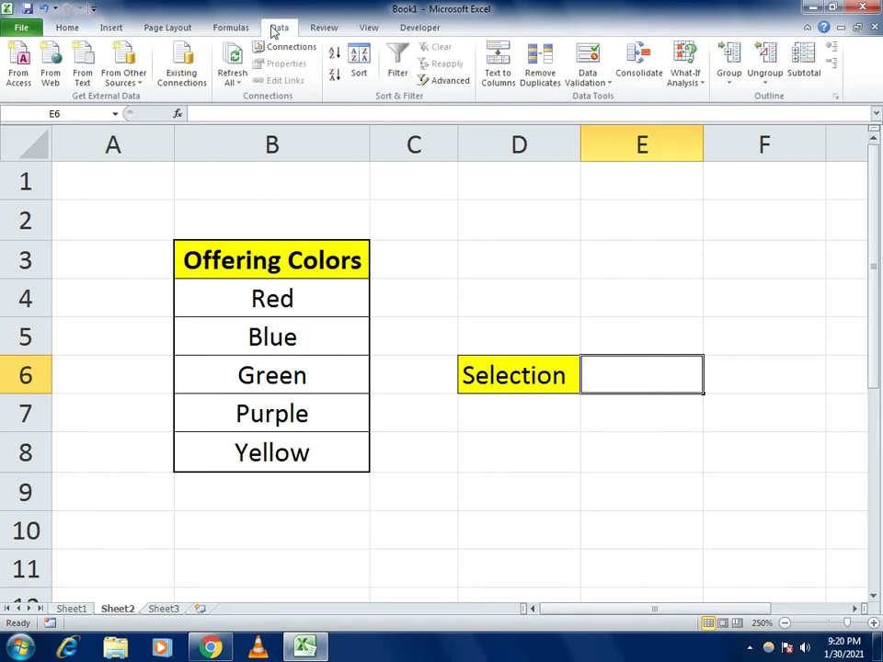
pyautogui.click(589, 83)
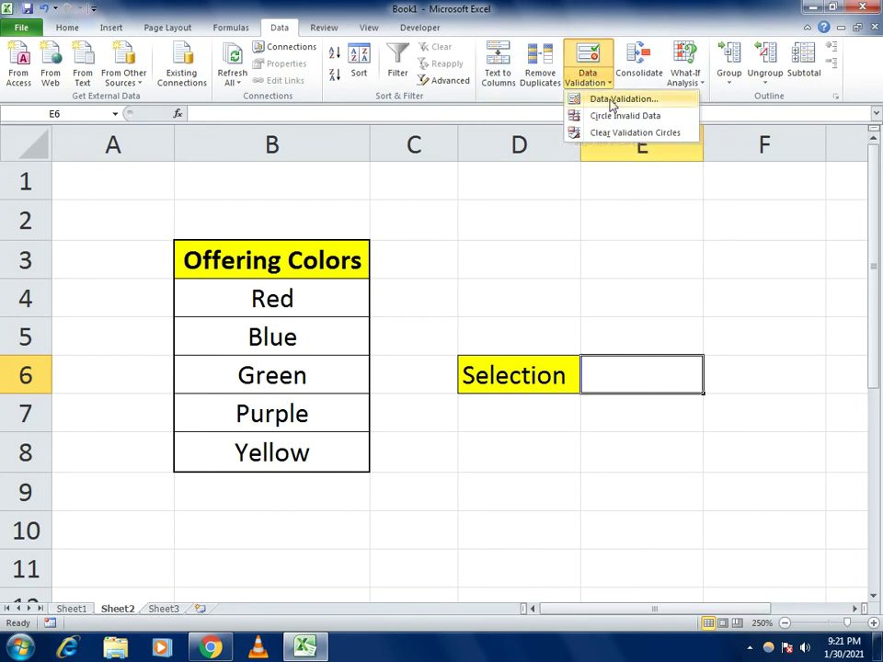
pyautogui.click(604, 100)
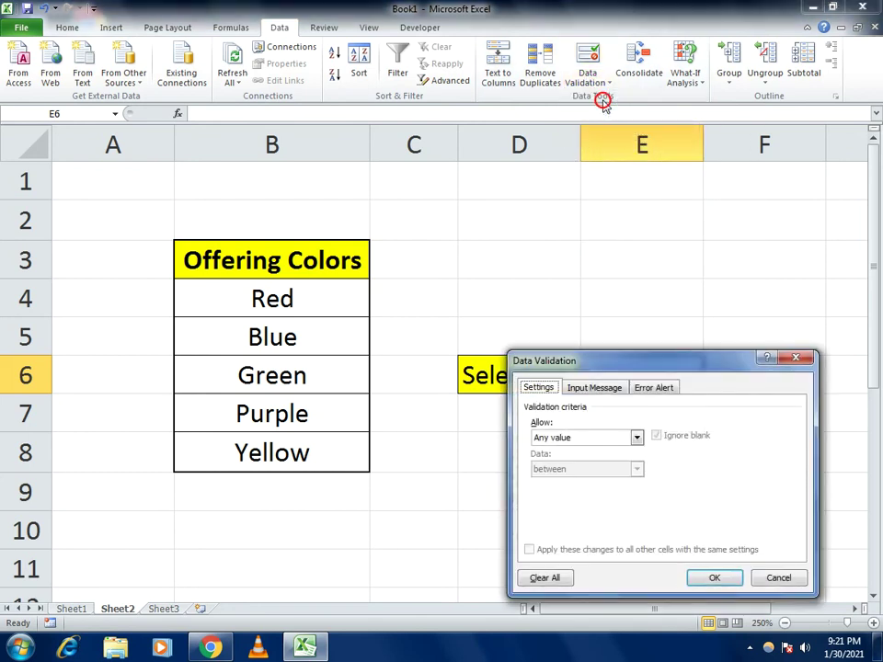
pyautogui.moveTo(632, 210); pyautogui.dragTo(509, 95)
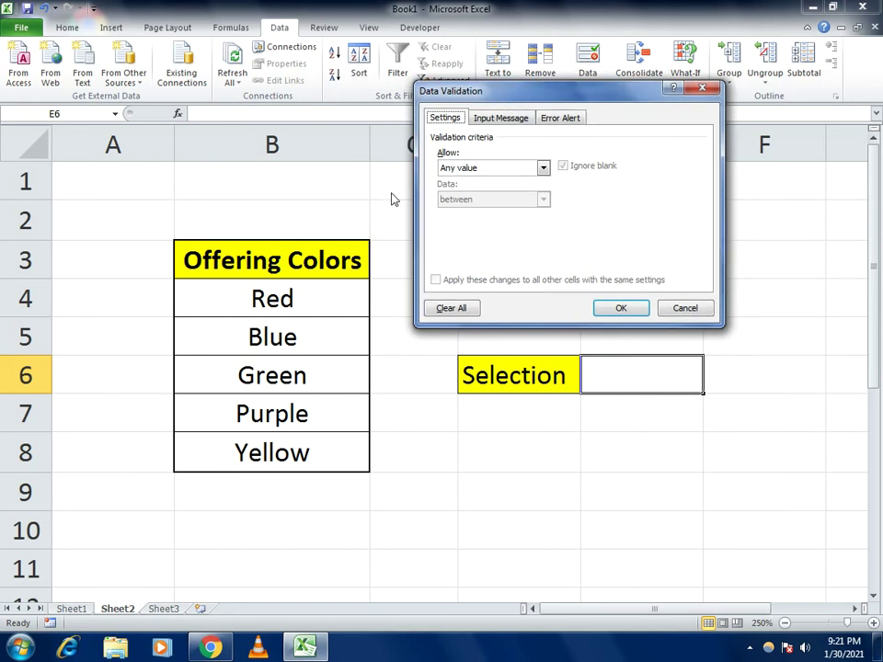
pyautogui.click(457, 169)
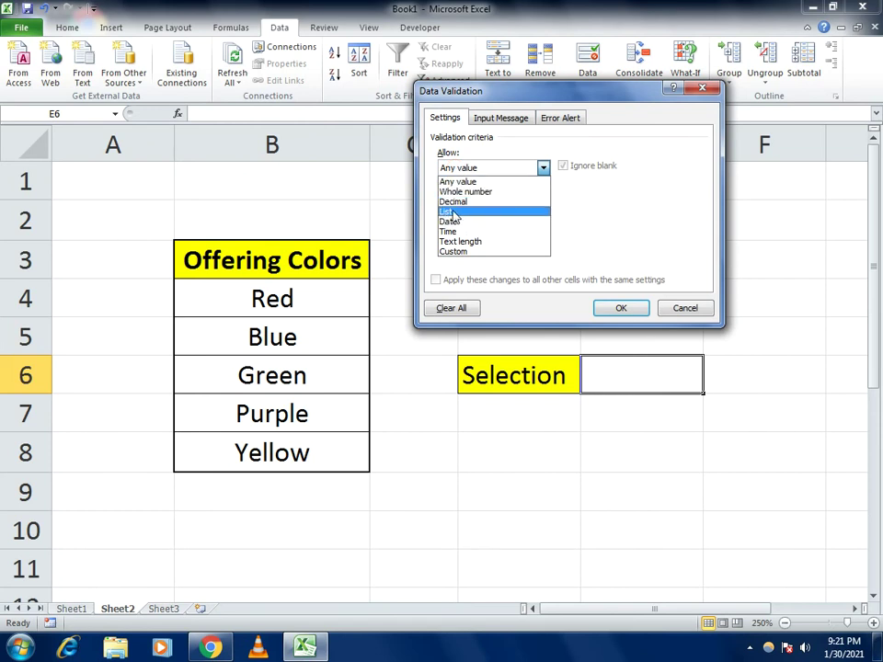
pyautogui.click(447, 211)
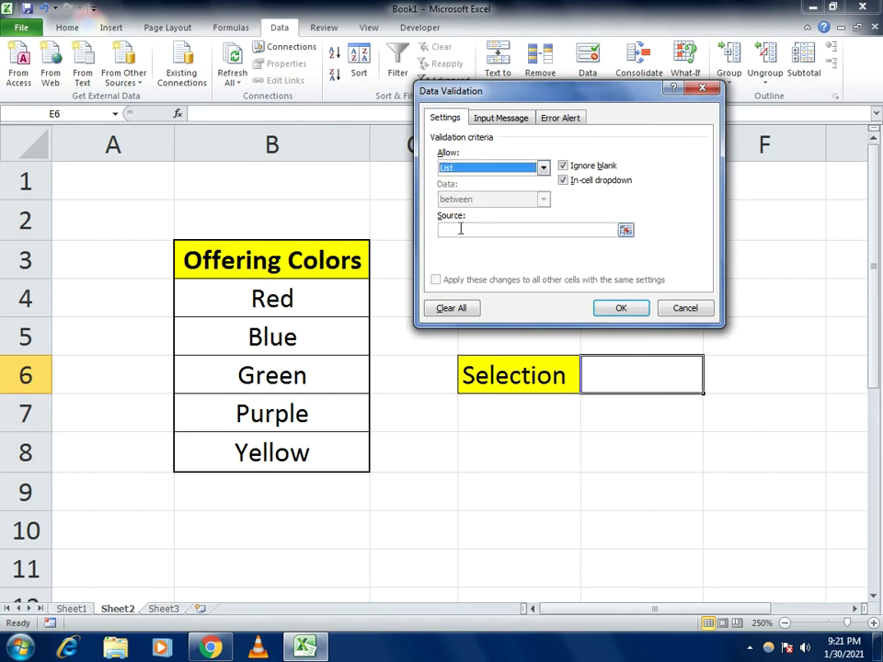
pyautogui.click(461, 229)
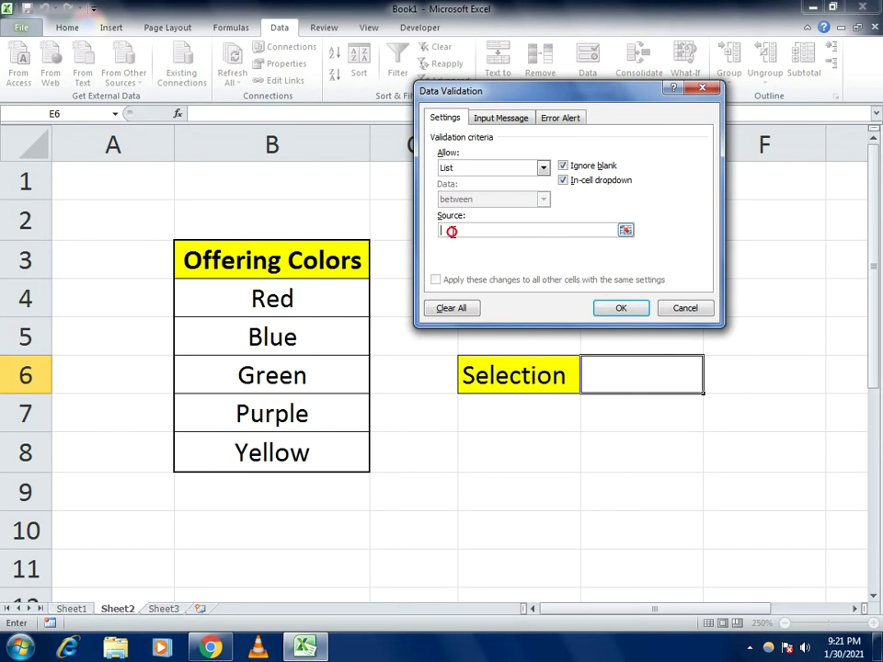
pyautogui.moveTo(265, 296); pyautogui.dragTo(256, 448)
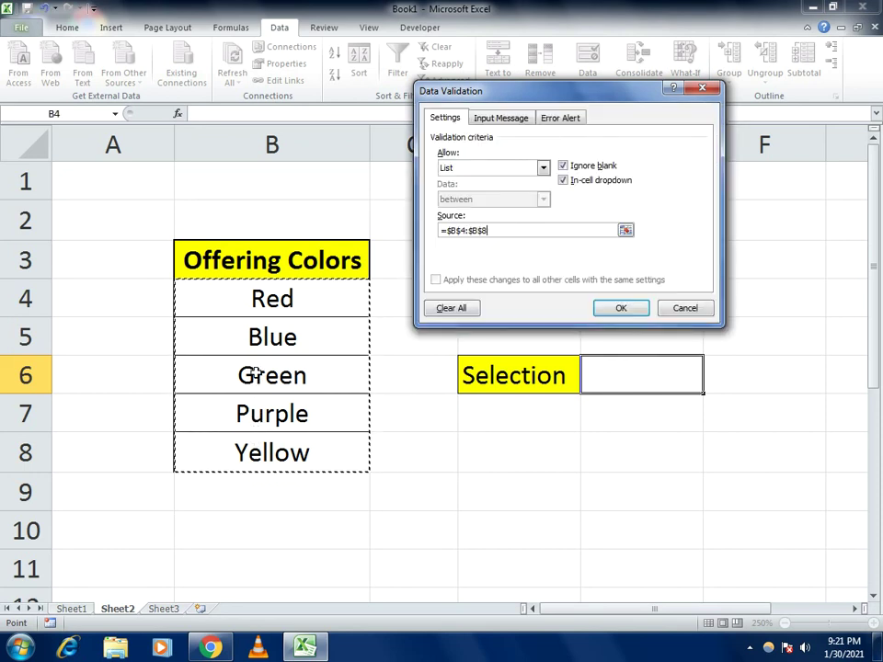
pyautogui.click(617, 307)
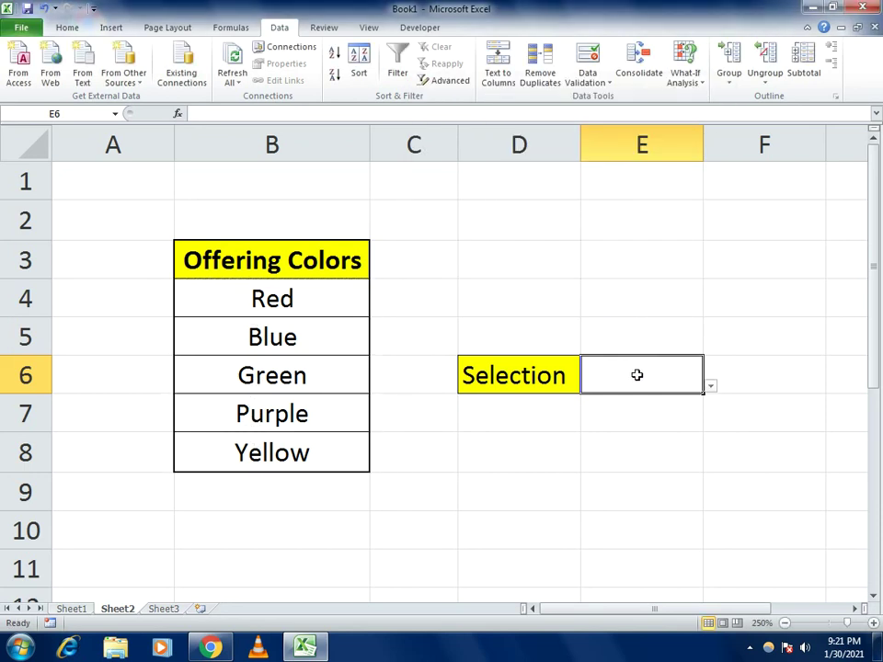
# - Try the drop-down list in cell E6 by choosing Blue, and replace that choice with Green
pyautogui.click(712, 391)
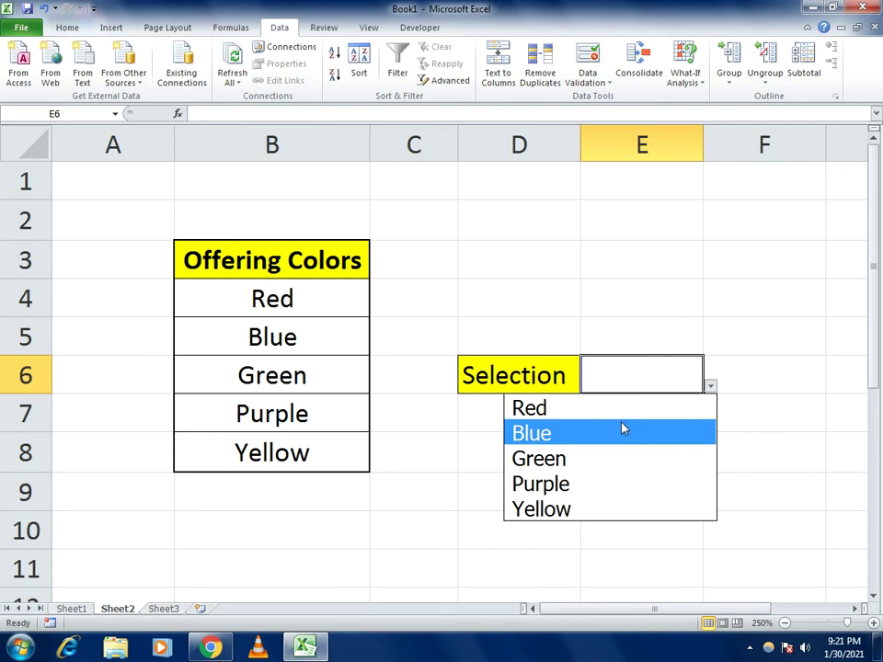
pyautogui.click(622, 425)
pyautogui.click(711, 389)
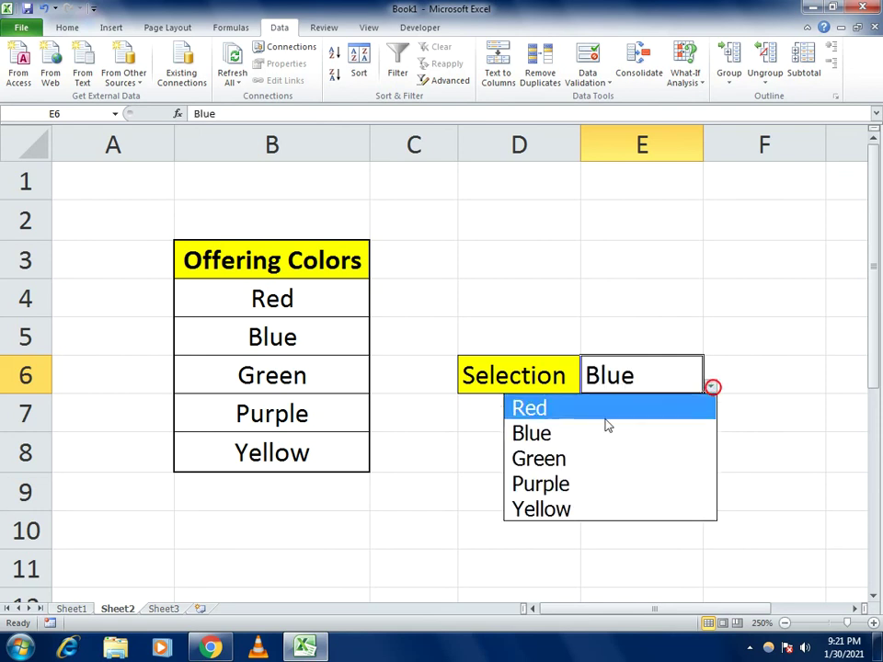
pyautogui.click(585, 458)
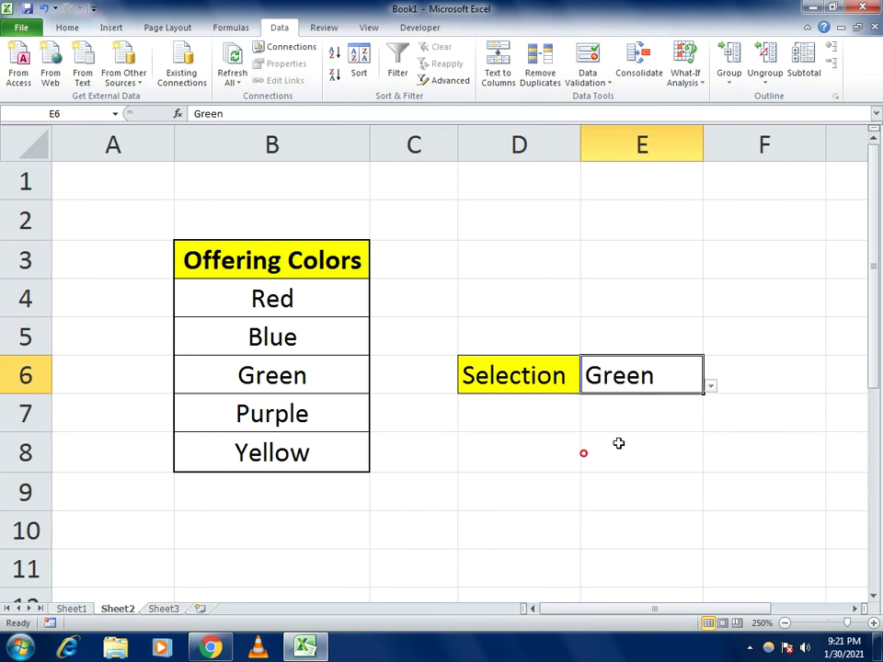
pyautogui.click(708, 390)
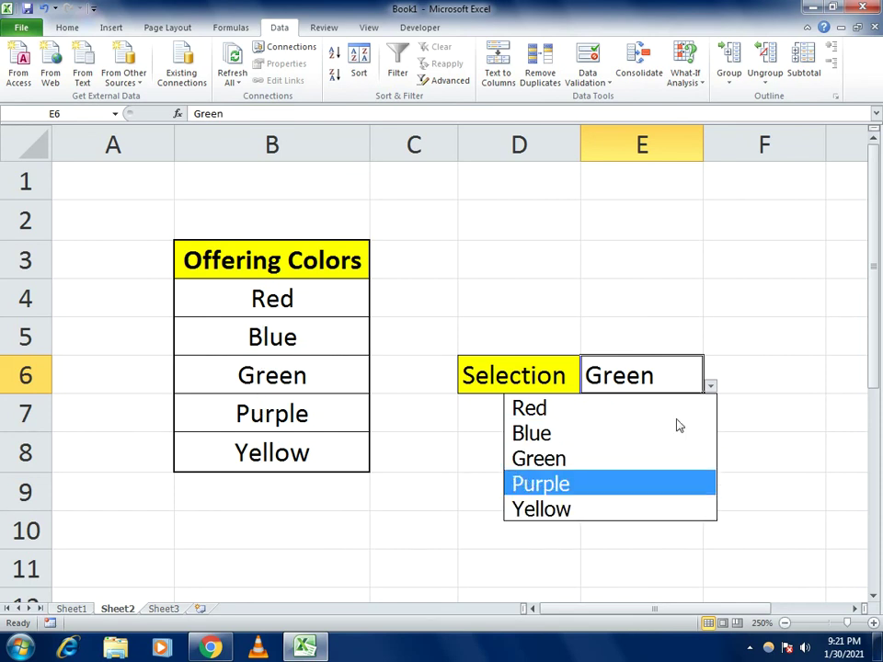
pyautogui.click(761, 438)
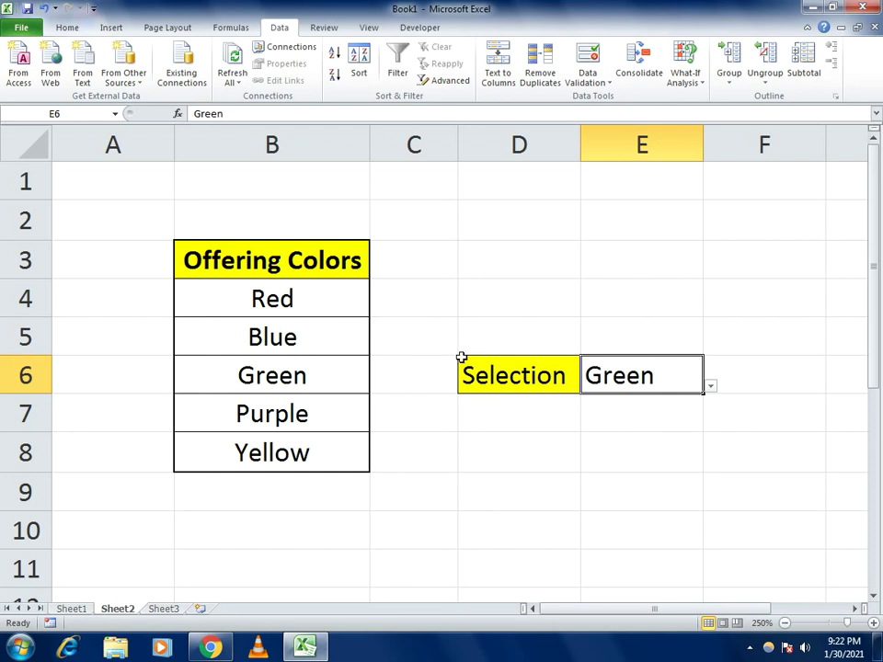
pyautogui.click(518, 304)
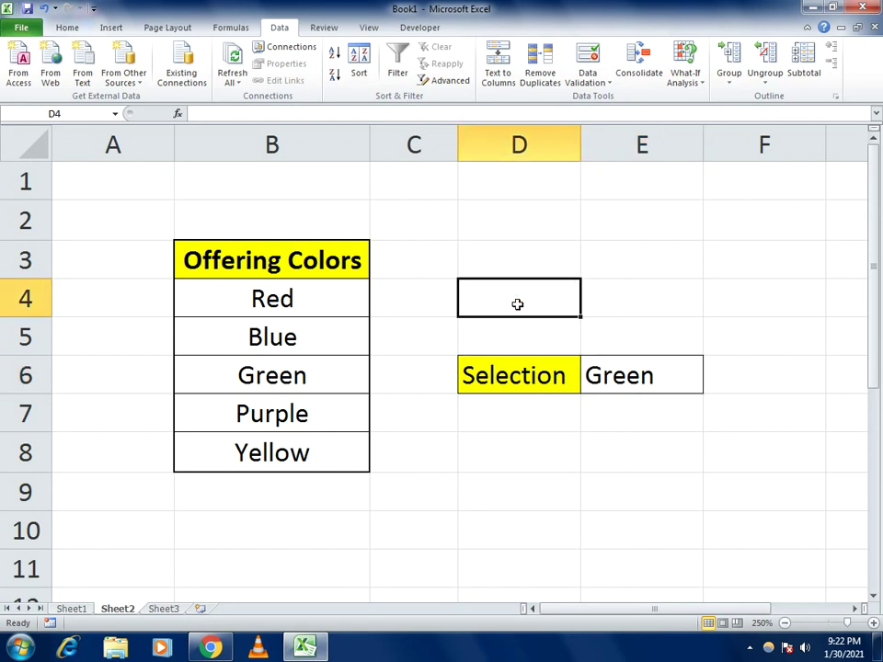